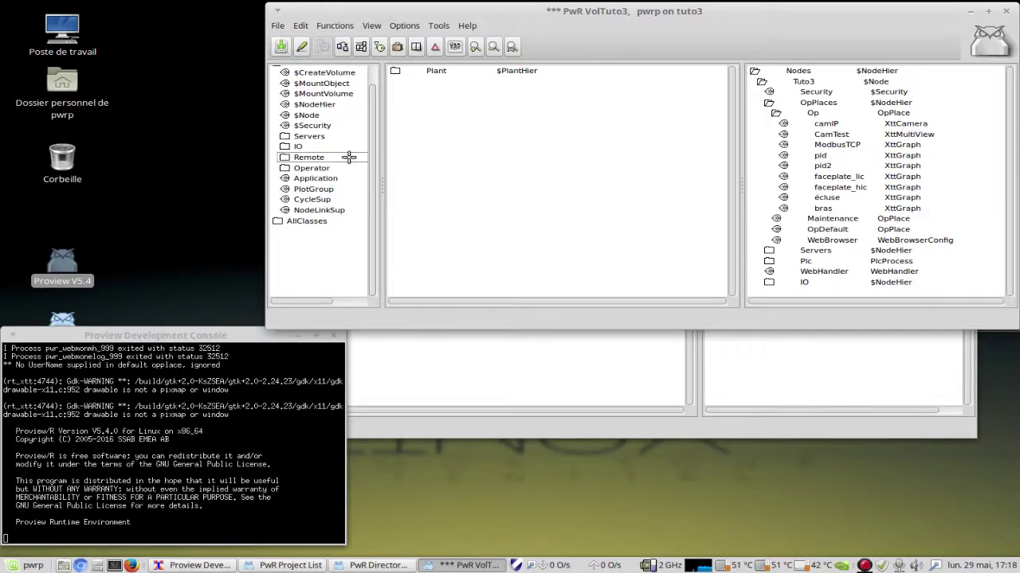
Step: Locate the XttCamera class among the pwrb classes under AllClasses in the palette
click(274, 220)
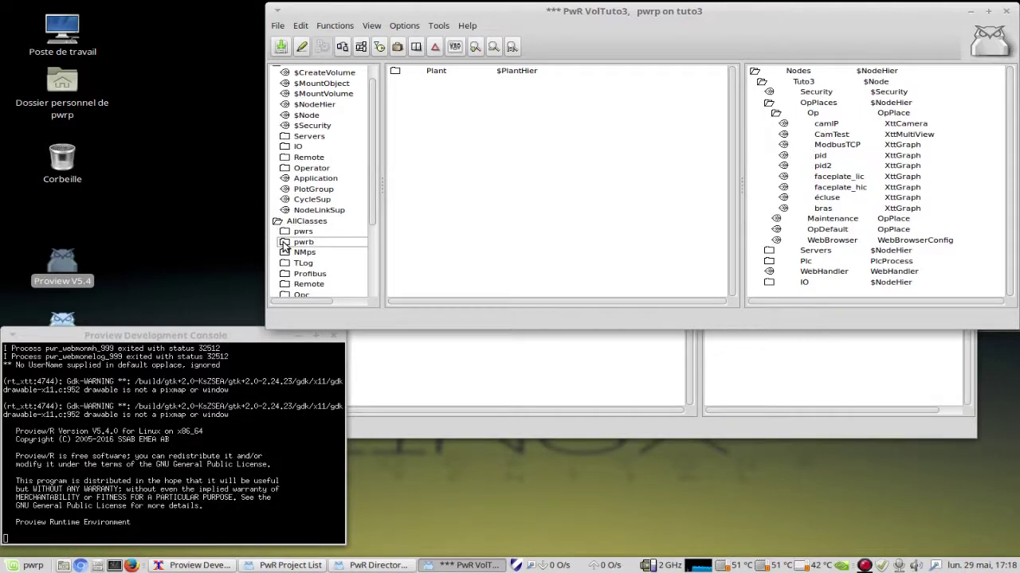
click(284, 243)
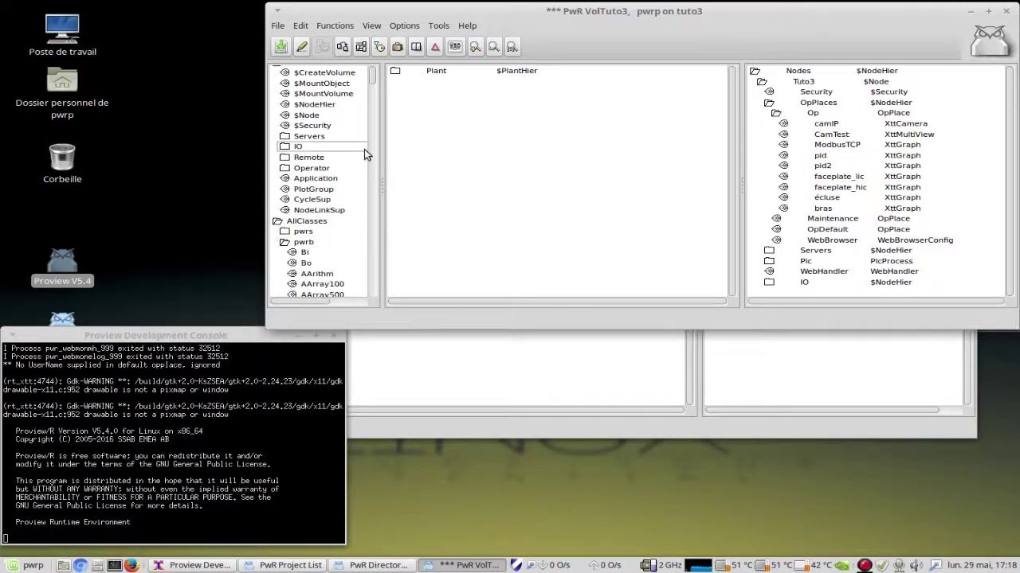
drag(375, 76, 359, 284)
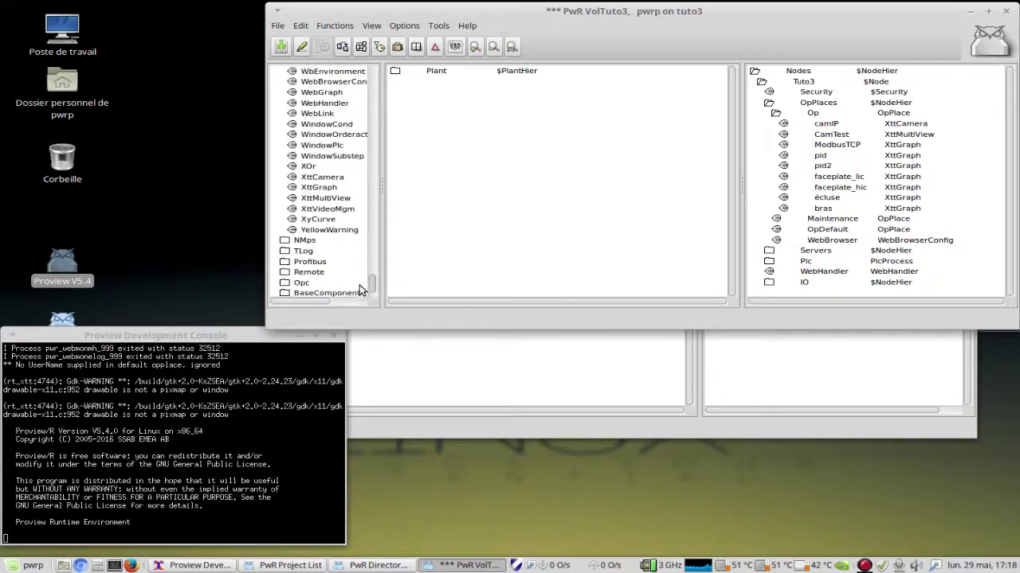
click(320, 177)
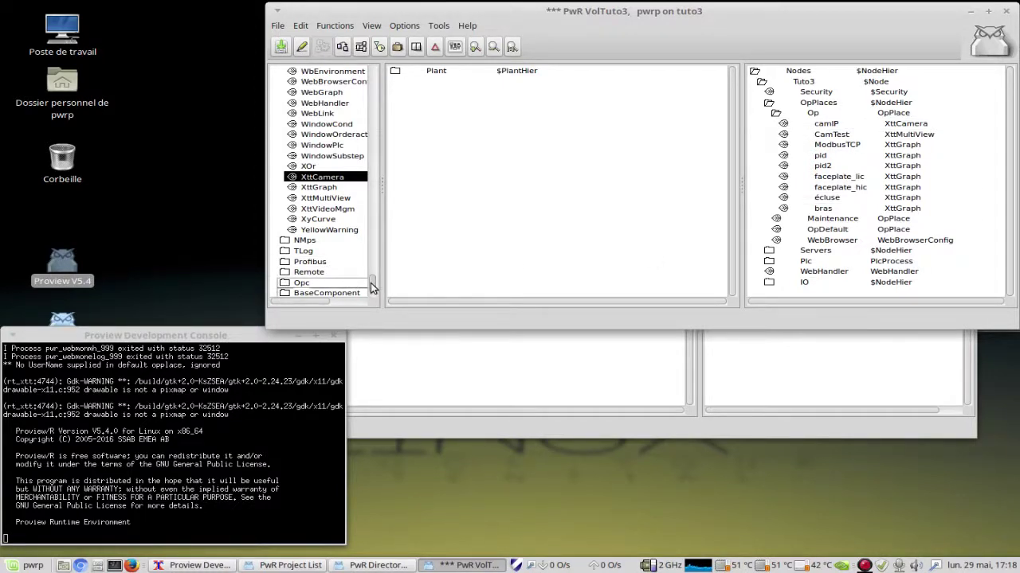
drag(372, 287, 368, 75)
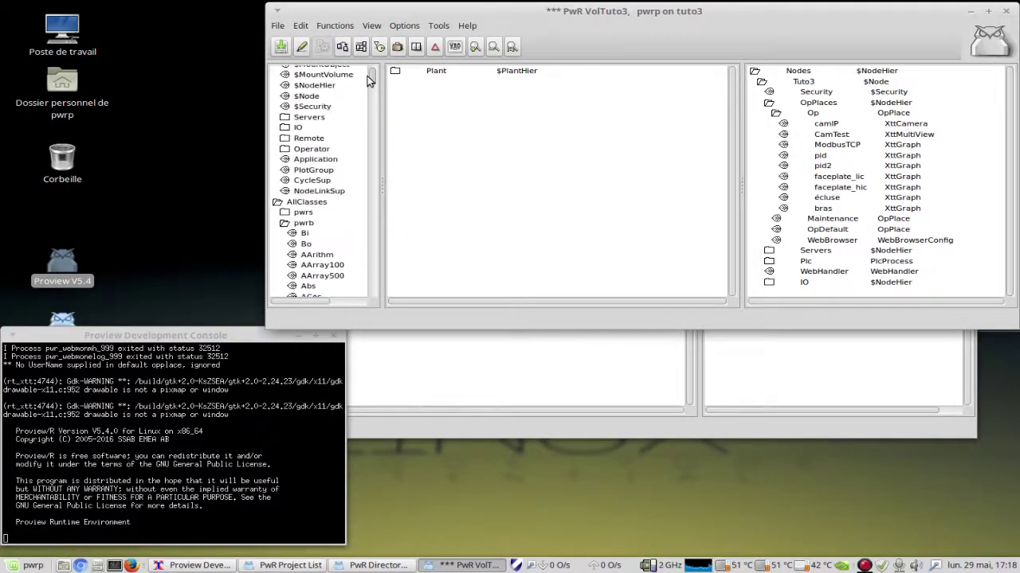
Step: Collapse AllClasses and locate the XttMultiView class in the palette's Operator folder under Node
click(277, 202)
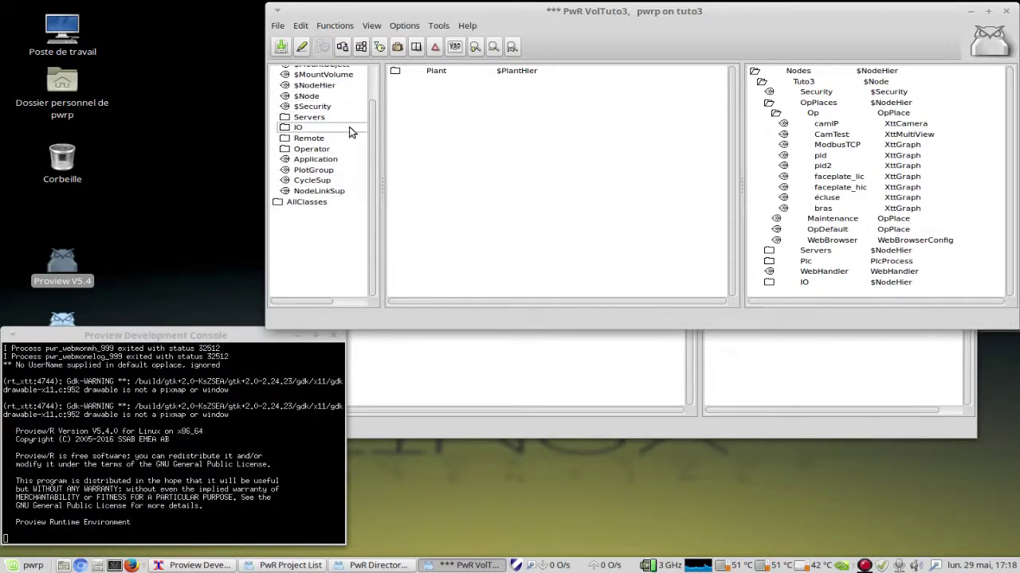
scroll(351, 132, up, 2)
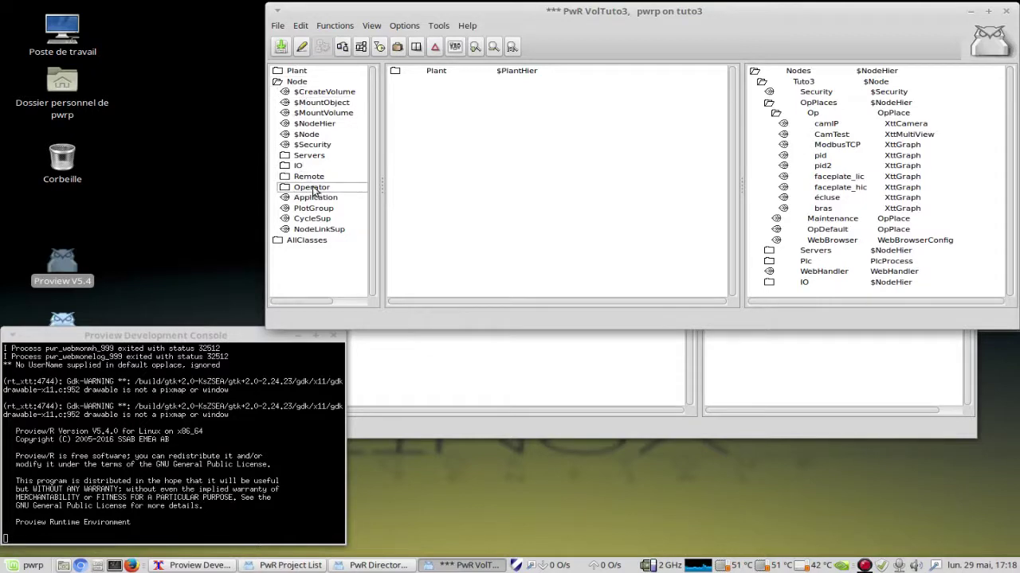
click(285, 190)
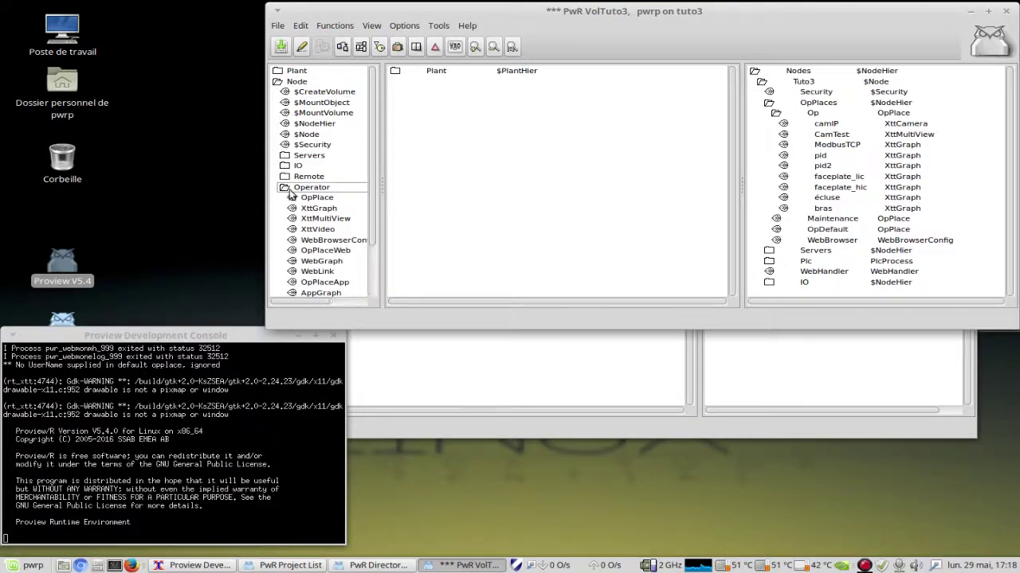
click(325, 219)
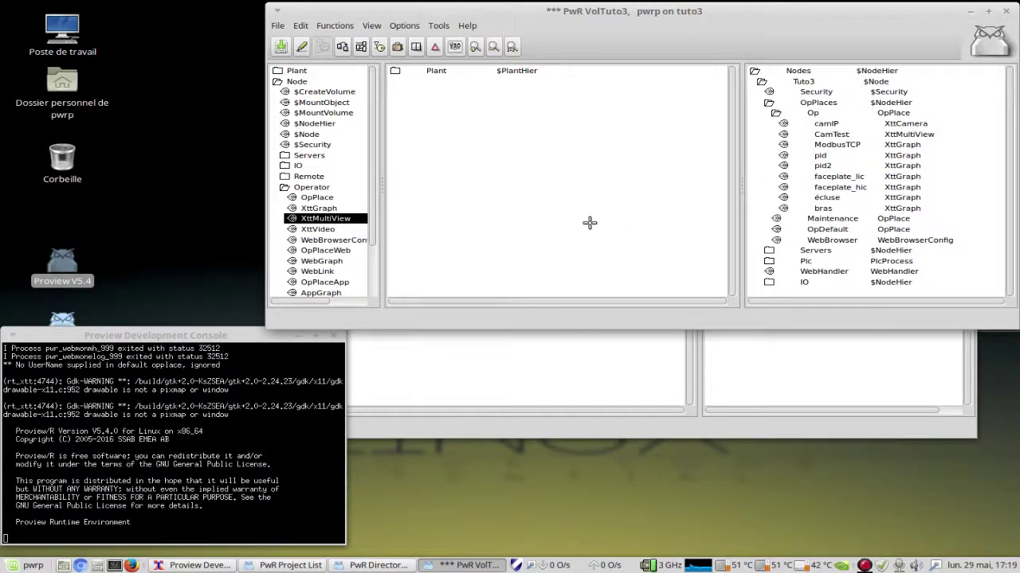
Step: Open the camIP object under the Op operator place, examine its full URL and camera attributes, and close it
click(830, 126)
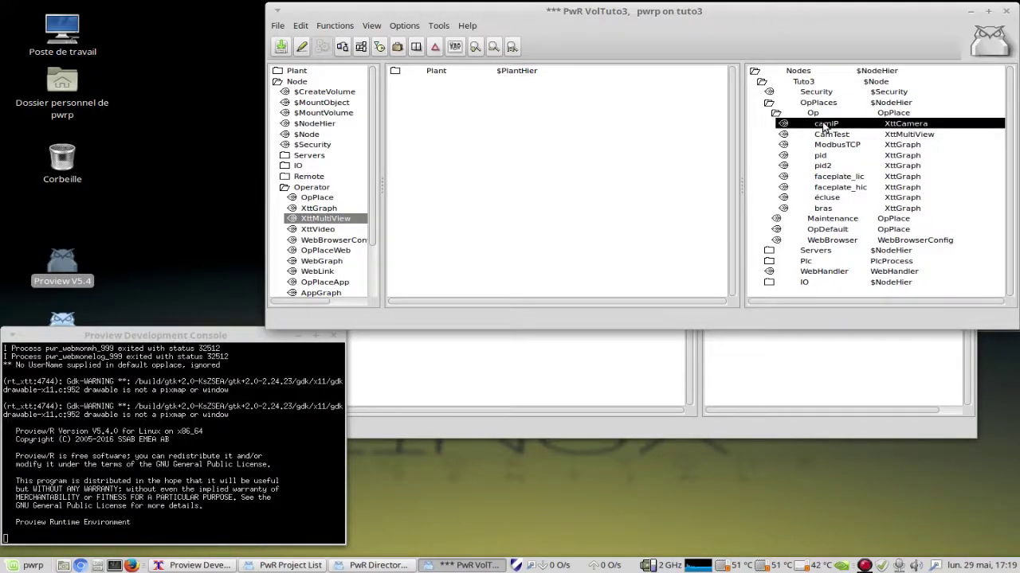
right_click(824, 126)
click(859, 116)
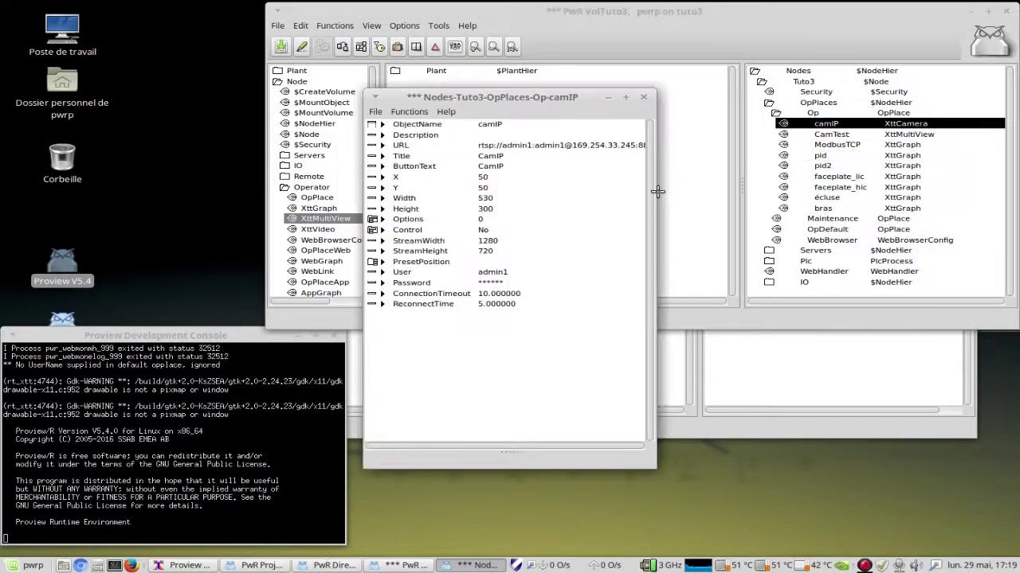
drag(659, 191, 766, 191)
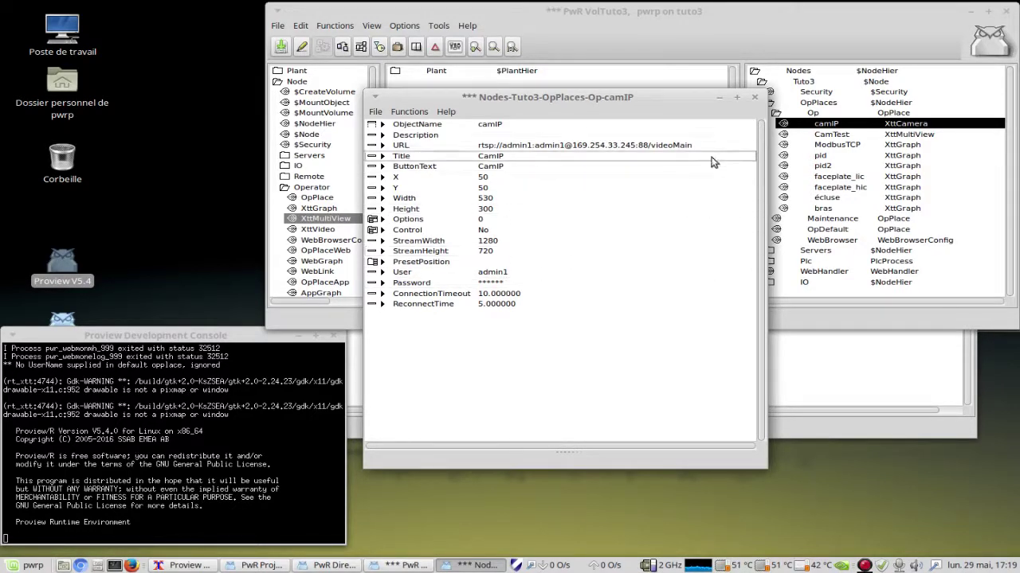
click(754, 98)
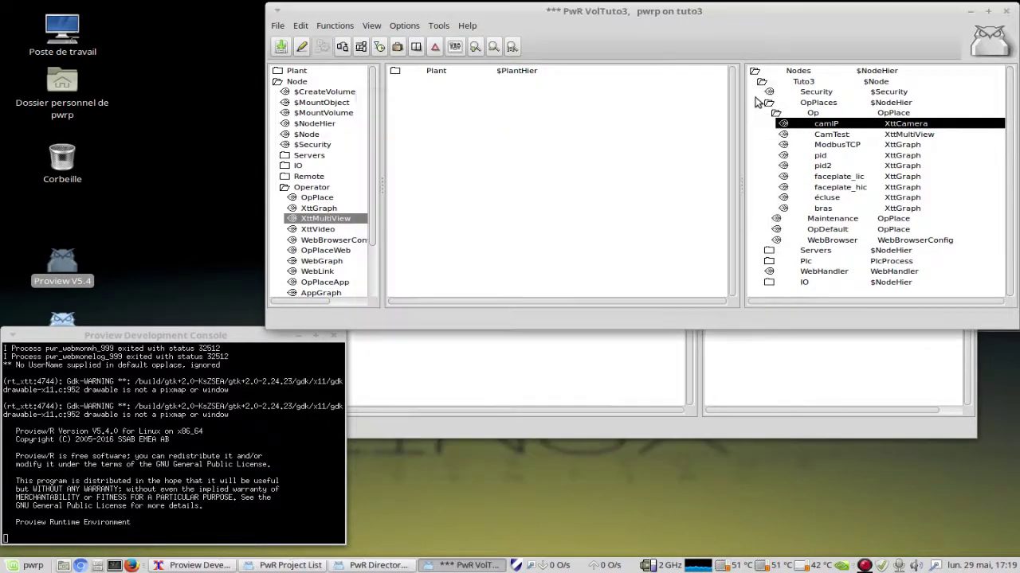
Step: Open the CamTest multiview object and expand the attributes of Action[0] for inspection
click(905, 137)
right_click(866, 139)
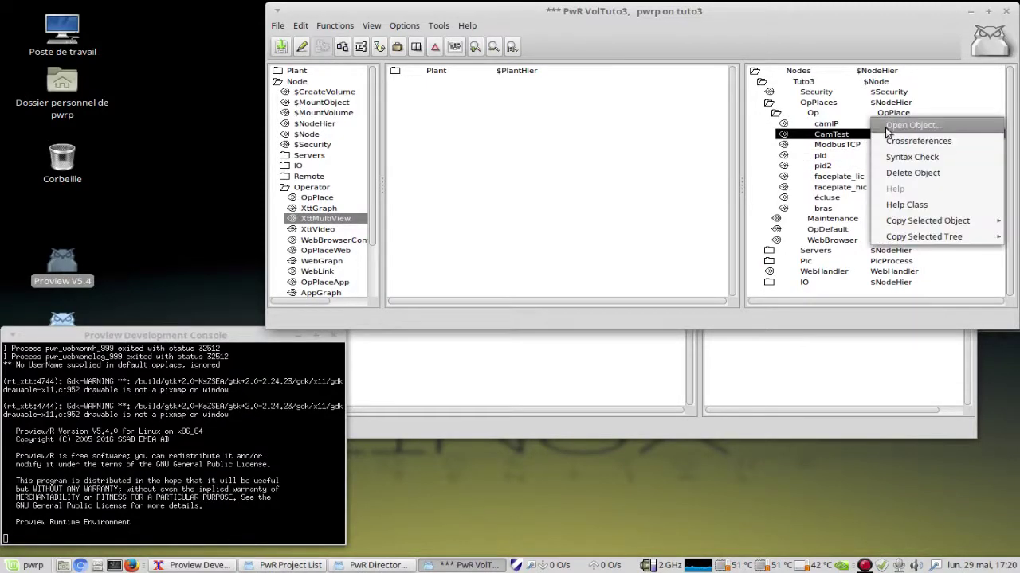
click(908, 126)
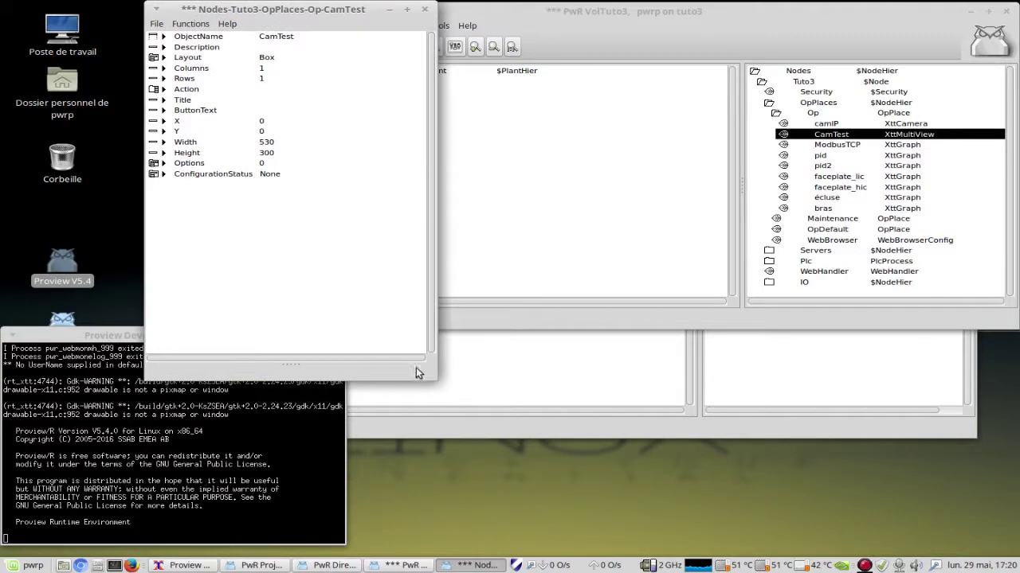
drag(430, 372, 494, 438)
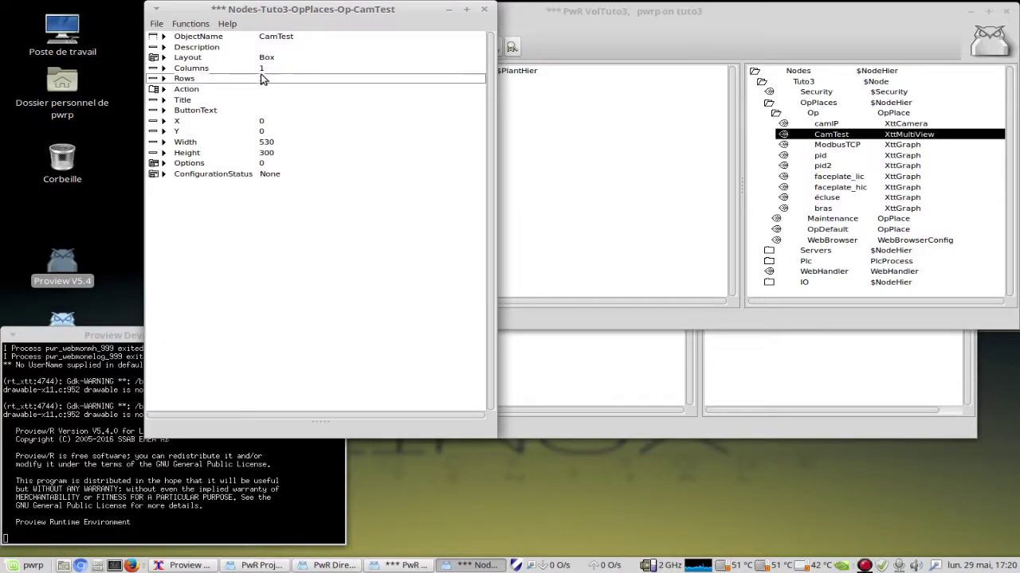
click(155, 91)
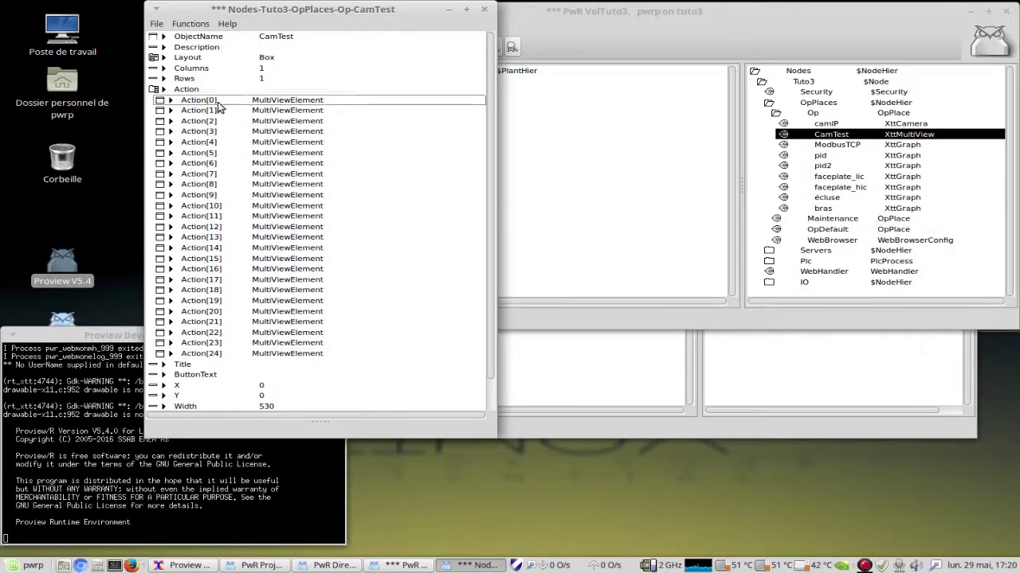
click(159, 101)
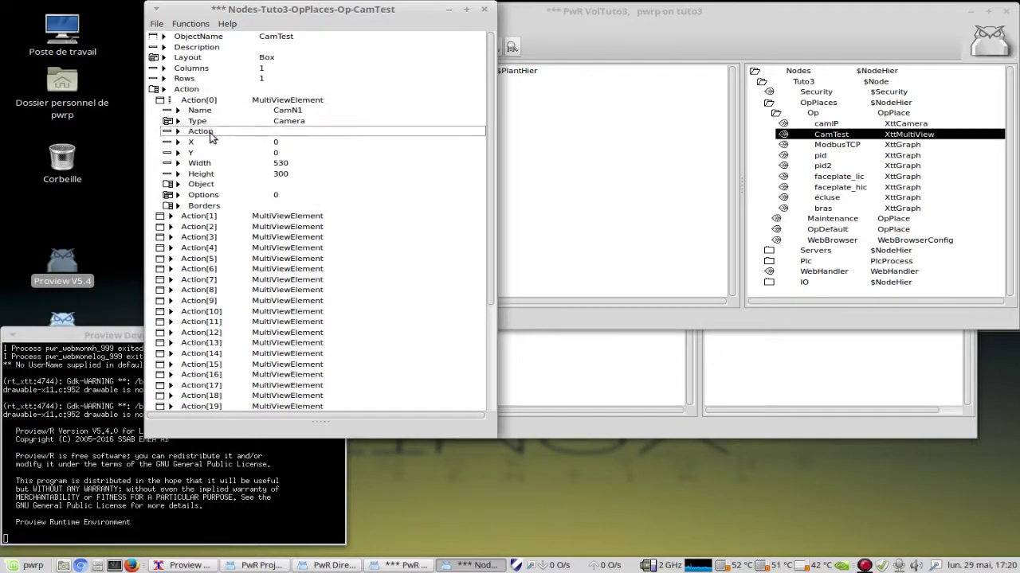
Step: Examine the type options and linked objects of CamTest's Action[0], and close the object's attribute window
click(168, 122)
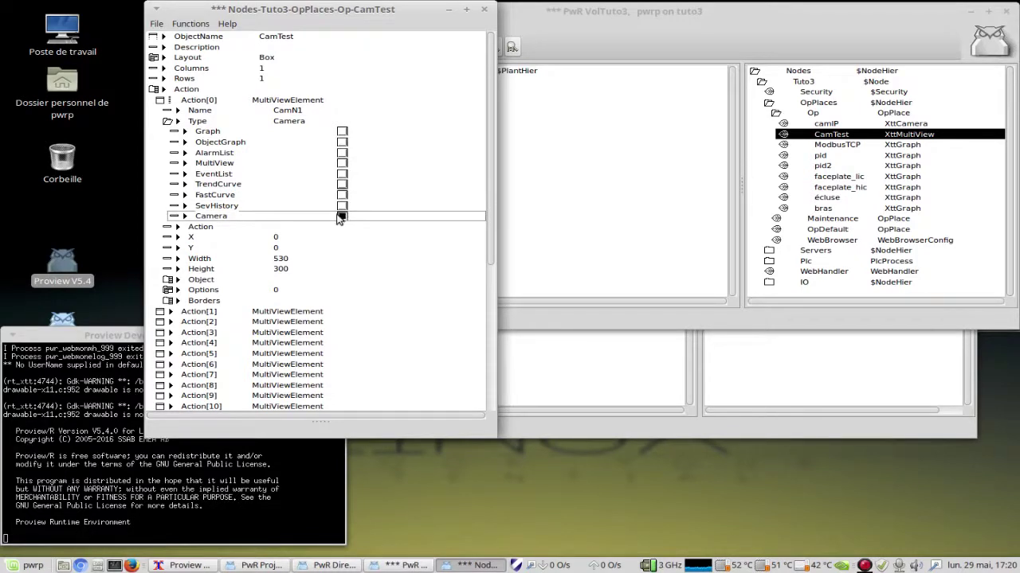
click(168, 122)
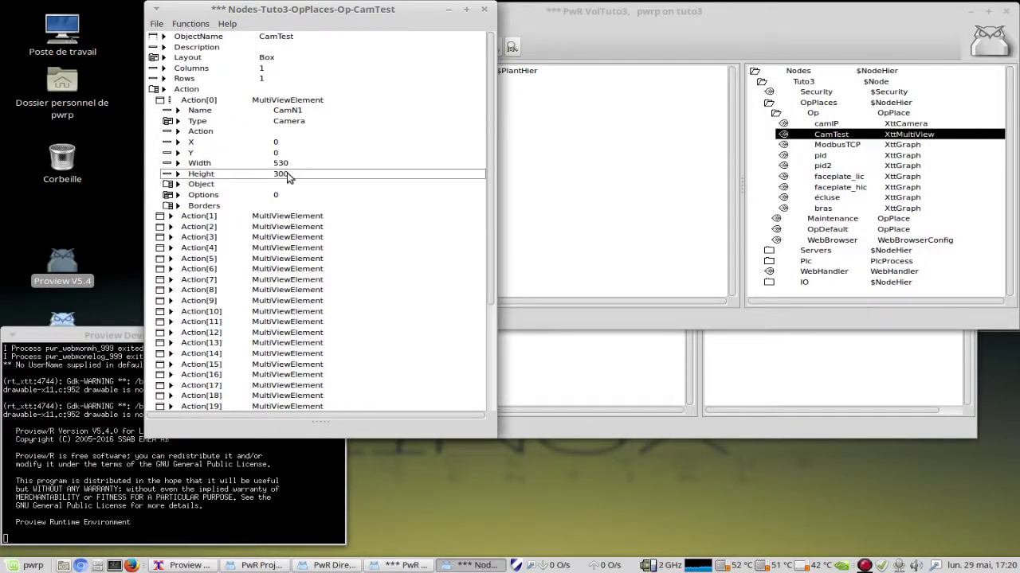
click(177, 186)
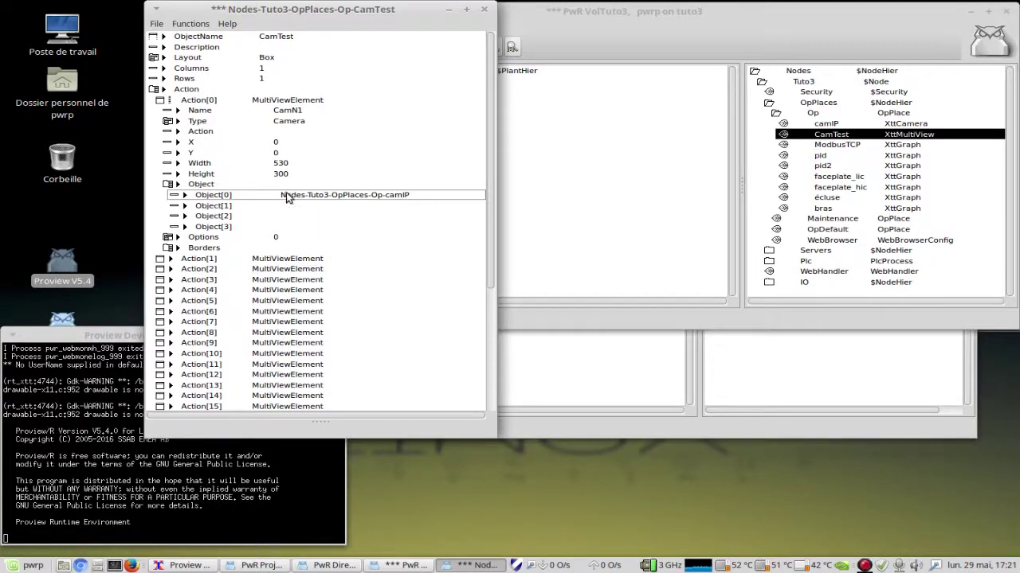
click(200, 102)
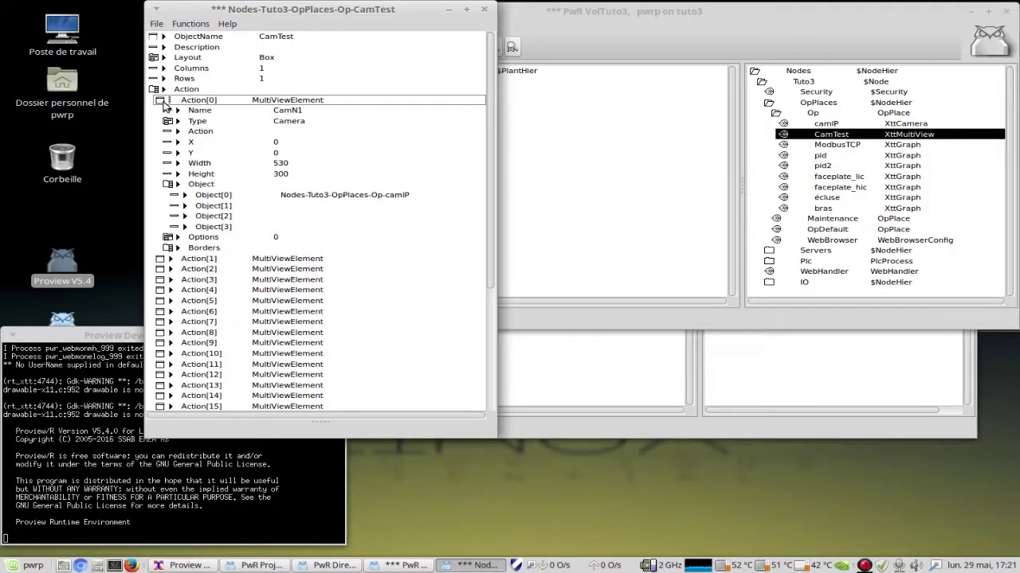
click(167, 185)
click(167, 185)
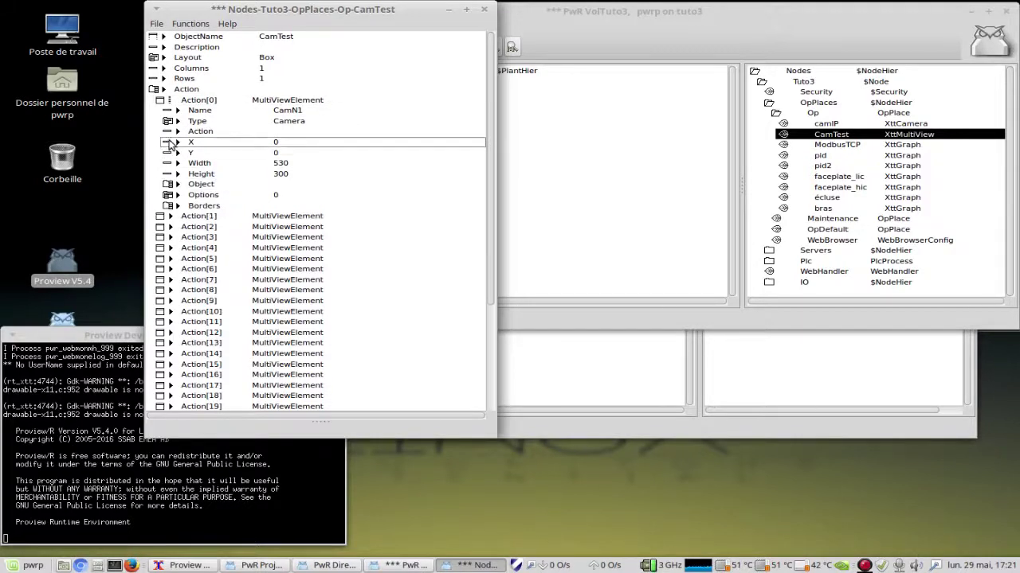
click(160, 102)
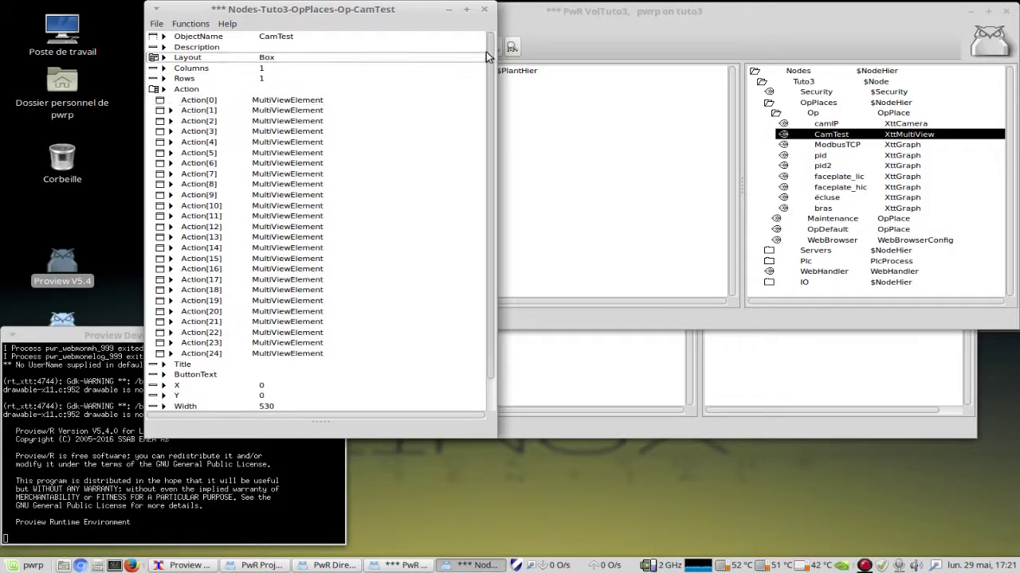
click(484, 11)
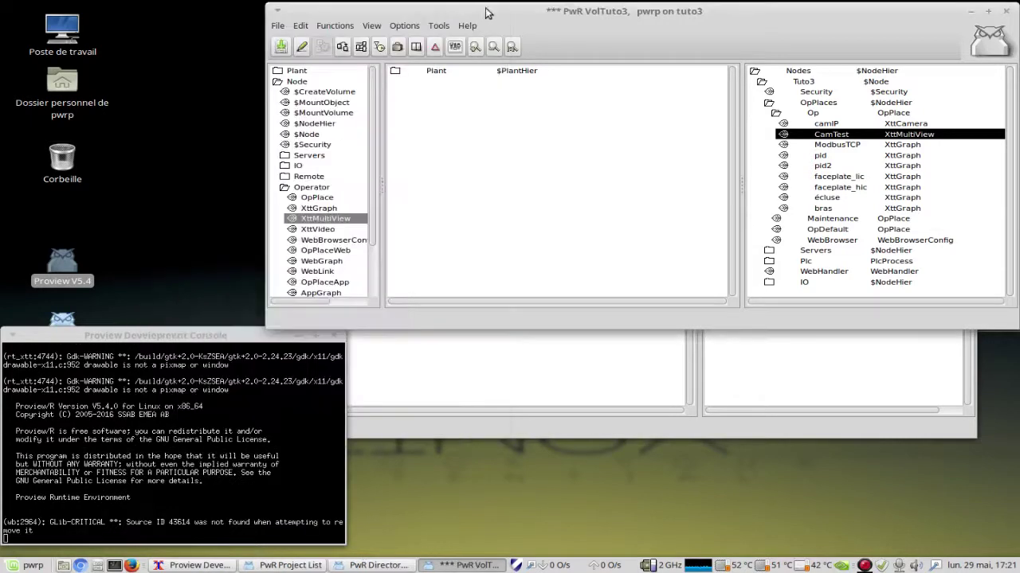
Step: Leave edit mode in the VolTuto3 configurator and move its window lower on the desktop
click(301, 48)
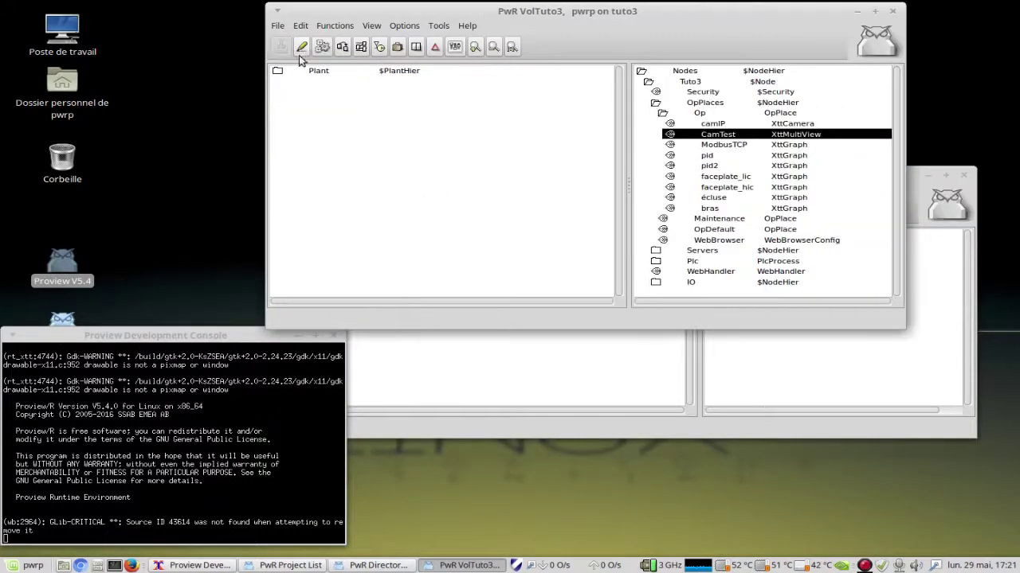
drag(598, 12, 569, 85)
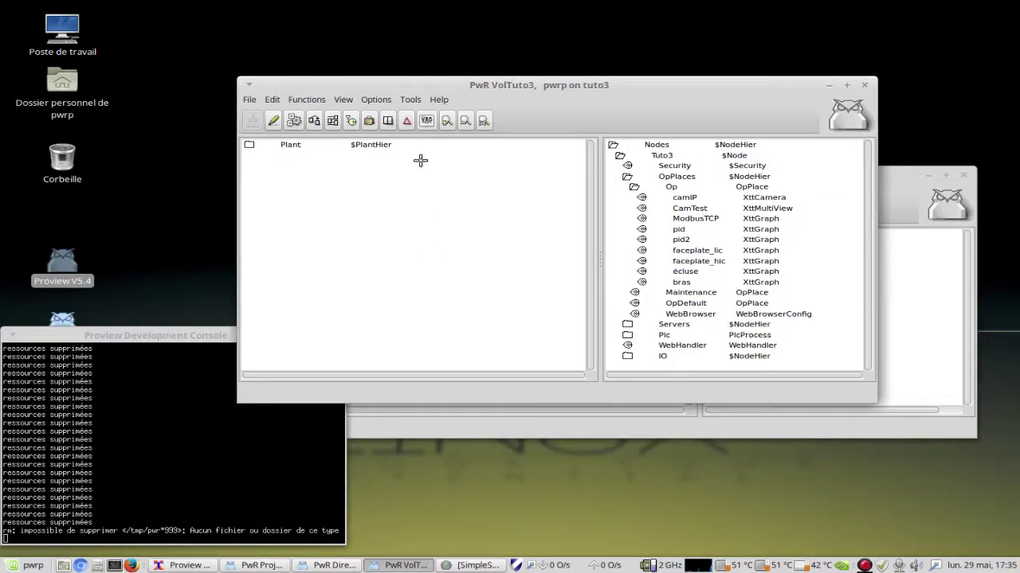
Step: Open the Runtime Monitor from the VolTuto3 configurator and start the runtime
click(411, 100)
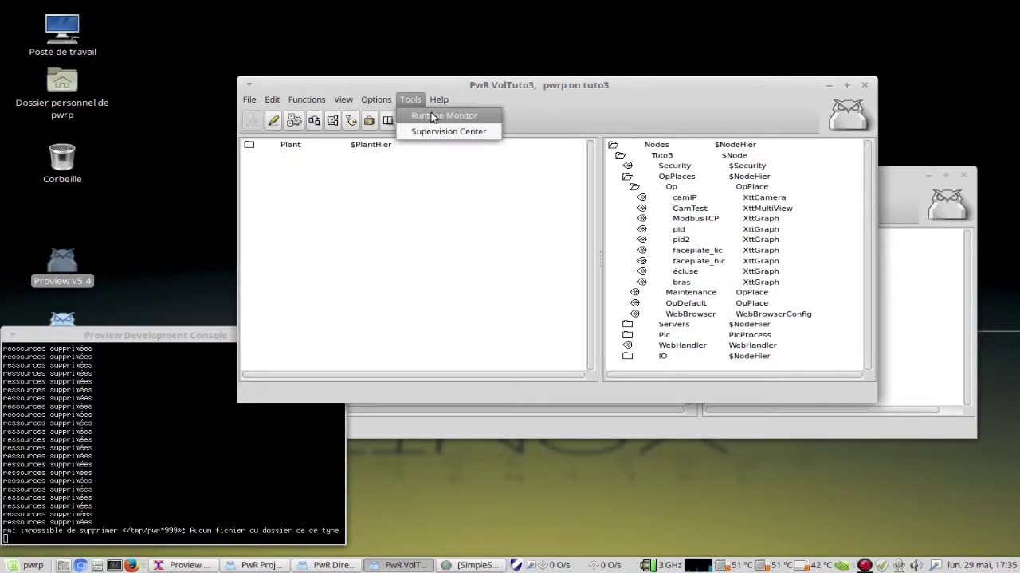
click(433, 115)
click(436, 233)
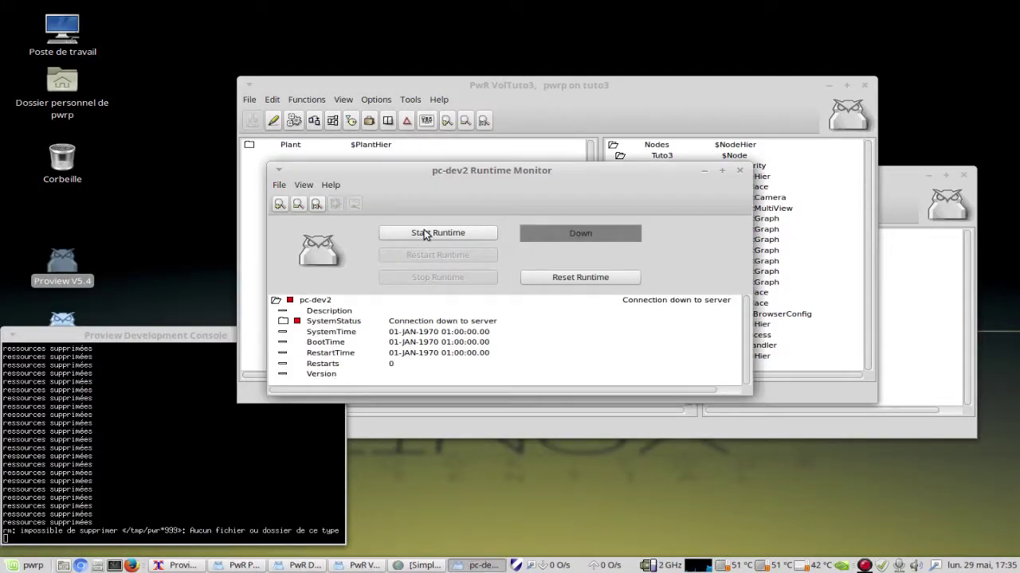
click(424, 230)
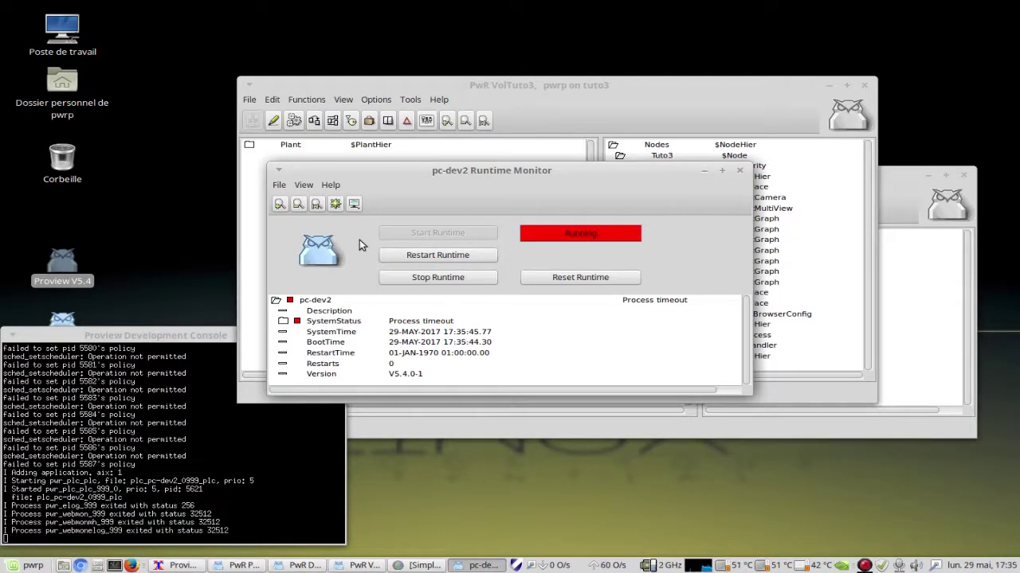
Step: Start the operator environment with the operator place Nodes-Tuto3-OpPlaces-Op
click(355, 205)
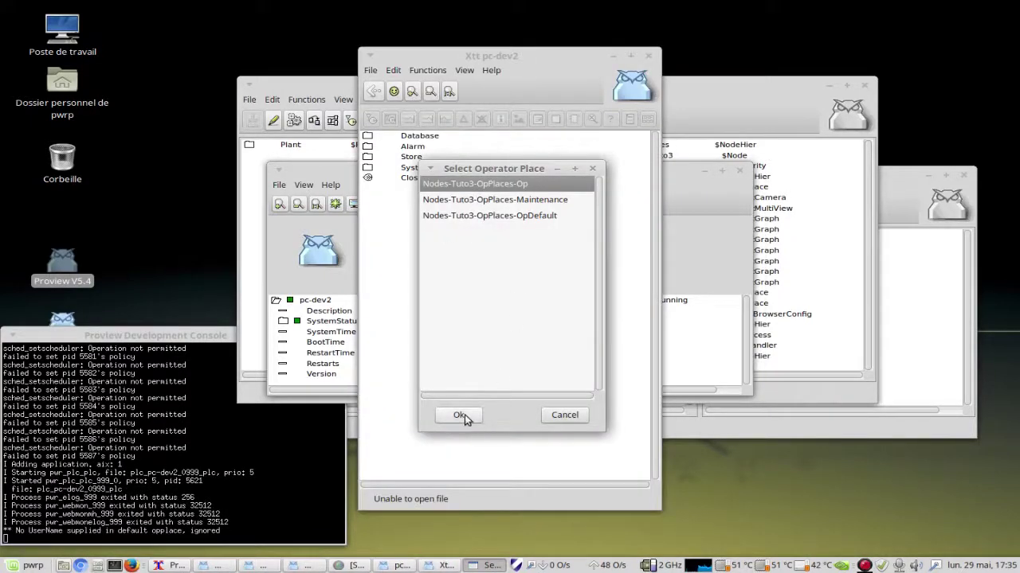
click(464, 414)
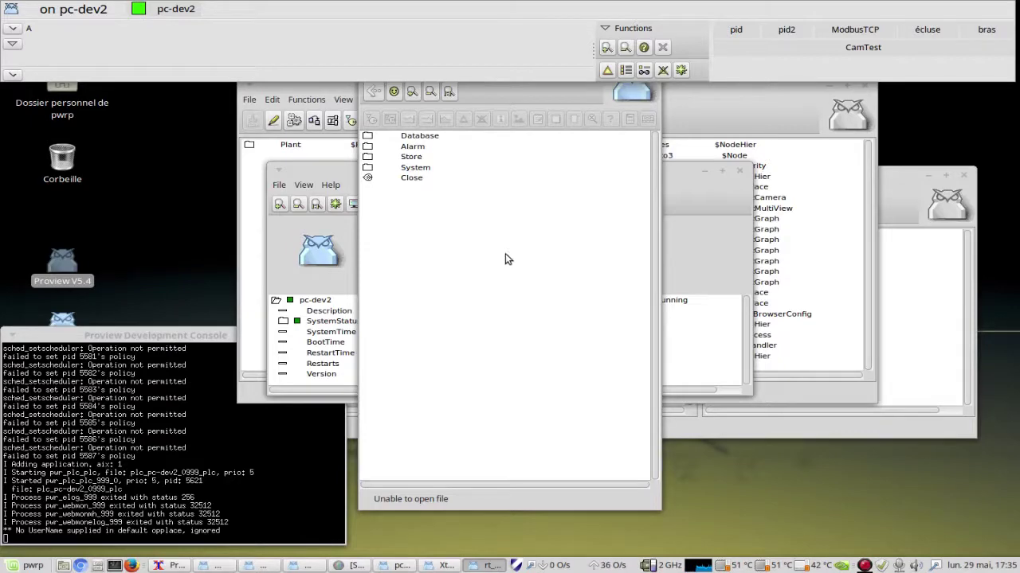
Step: Open the pid2 process graph and display the live camera view from its Cam#1 control
click(784, 34)
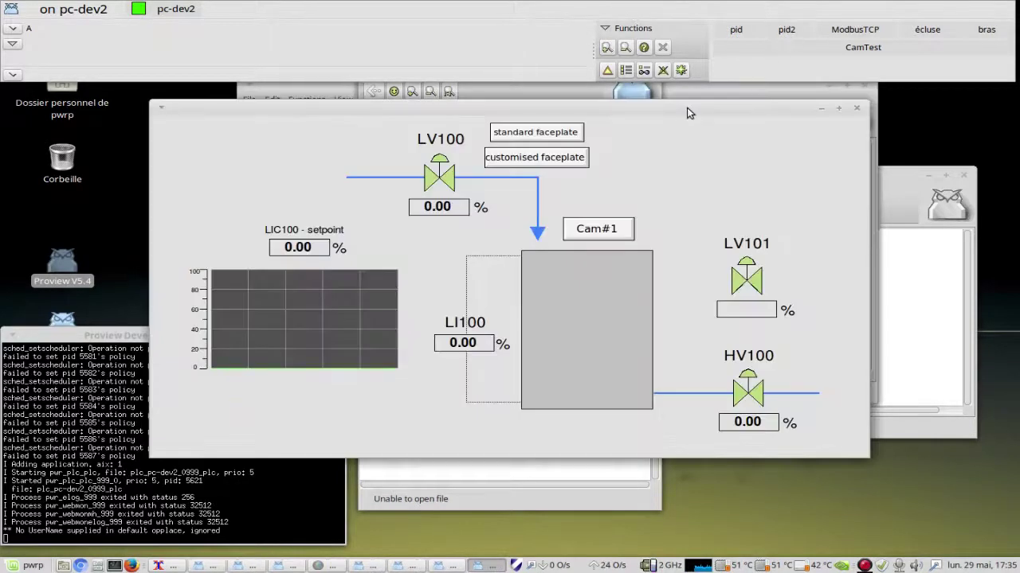
drag(680, 107, 649, 106)
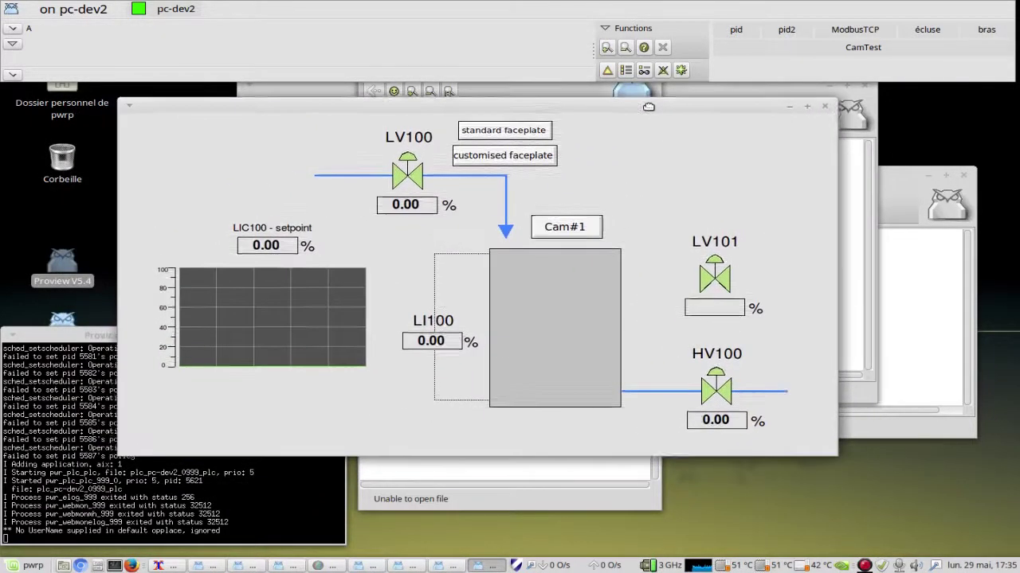
click(558, 227)
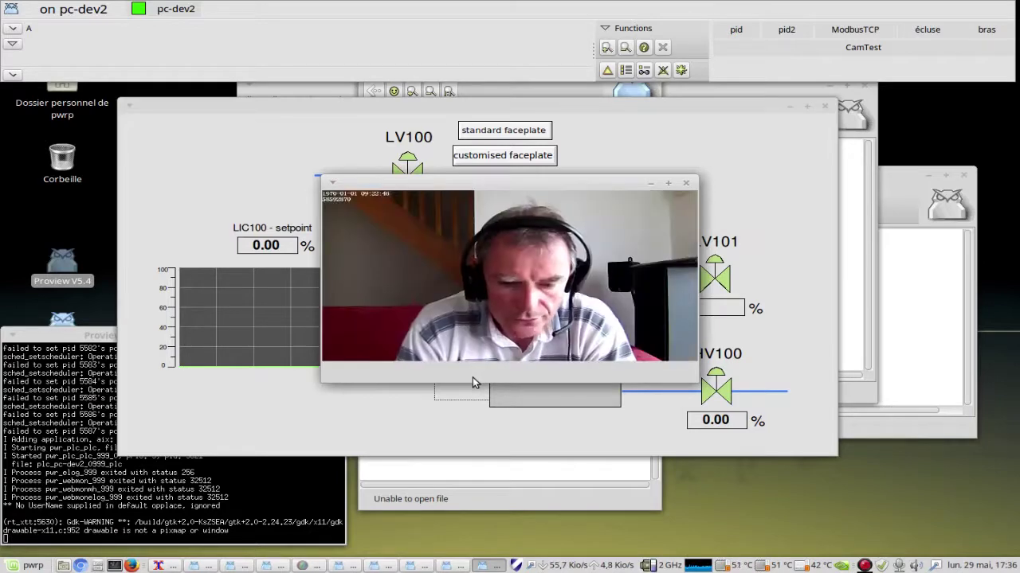
Step: Rearrange the live camera view and the pid2 graph windows side by side so the process graph is uncovered
drag(470, 188, 780, 109)
drag(592, 120, 476, 98)
drag(733, 303, 606, 315)
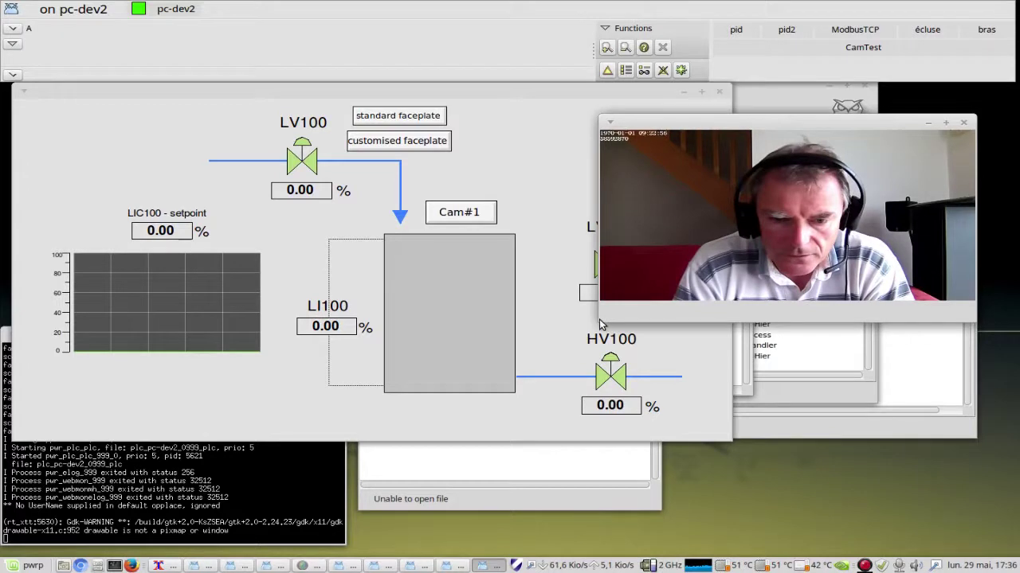
mouse_move(600, 321)
mouse_down()
mouse_move(591, 329)
mouse_move(600, 321)
mouse_up()
drag(892, 128, 928, 104)
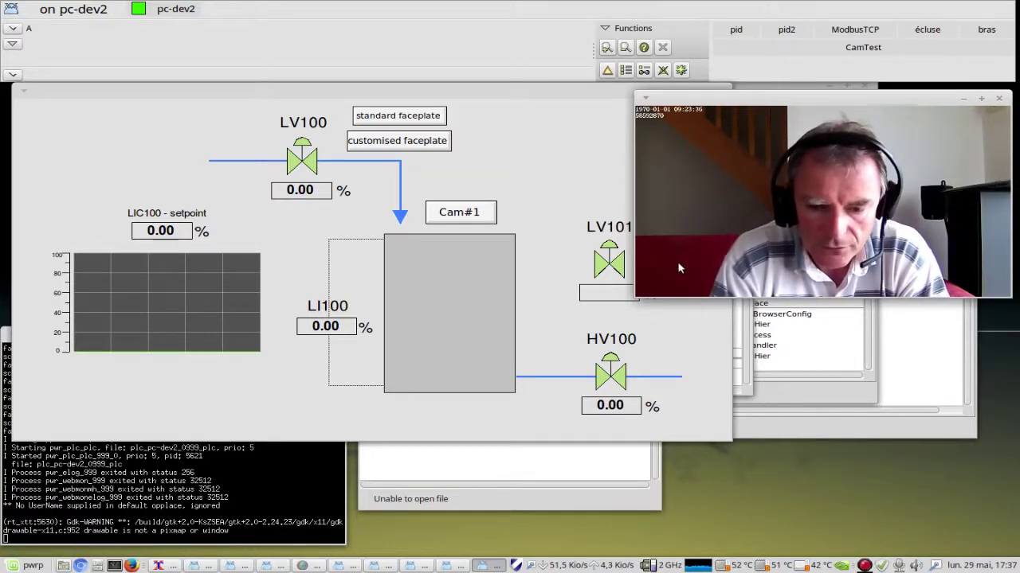
Step: Close the camera view and pid2 graph, and shut down the pc-dev2 runtime along with its Runtime Monitor
click(1000, 100)
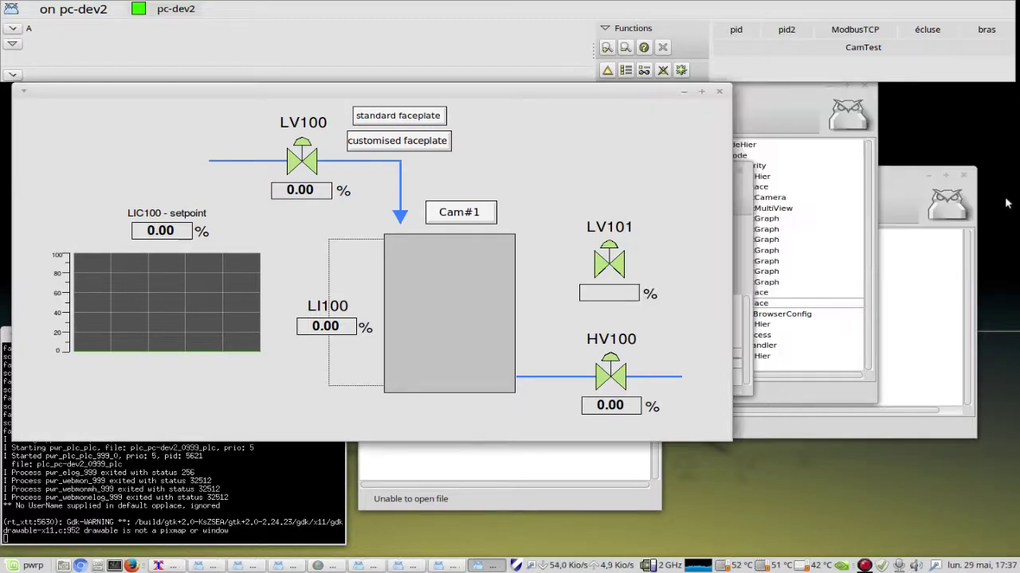
click(718, 91)
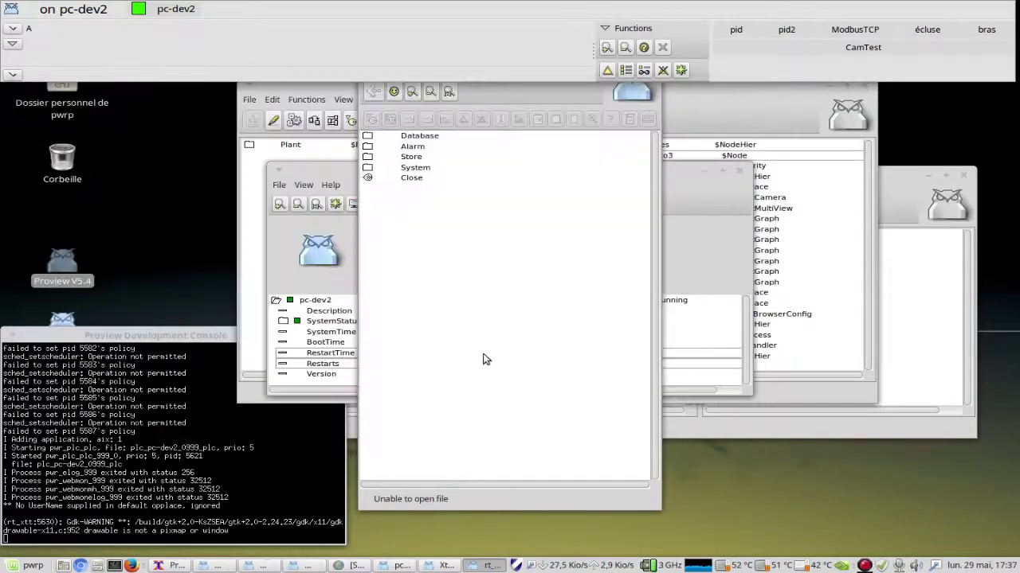
click(335, 289)
click(402, 278)
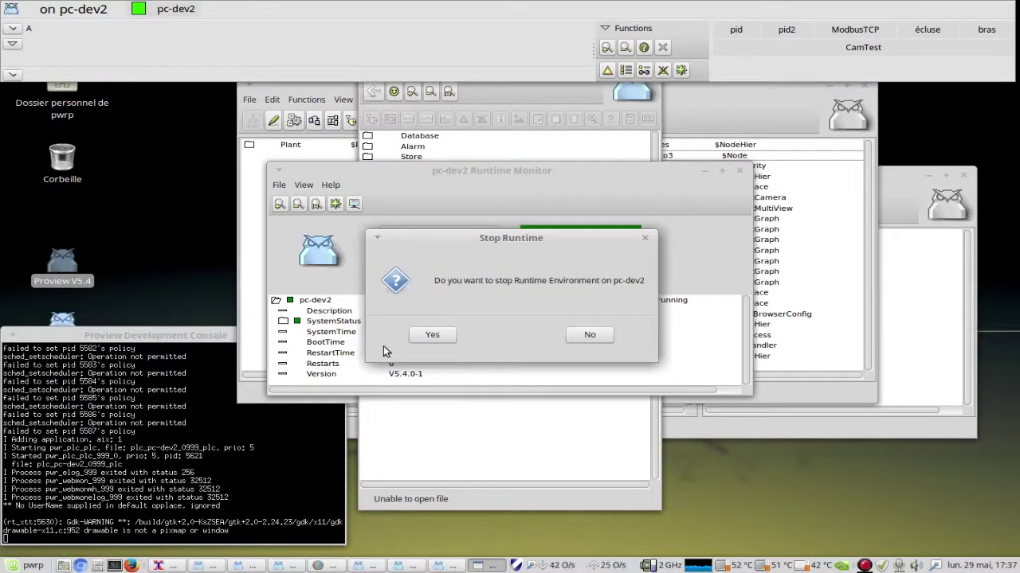
click(432, 336)
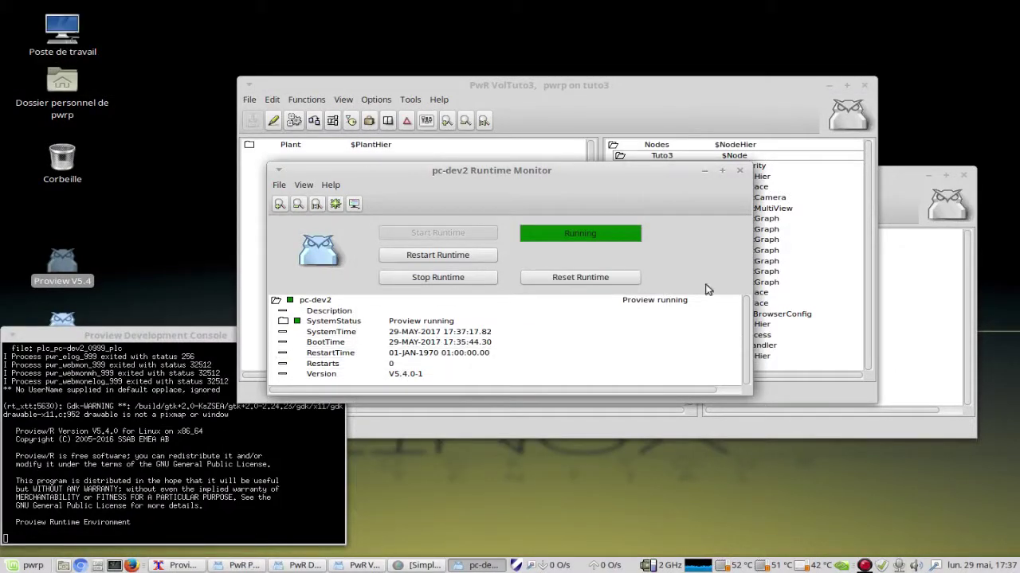
click(740, 171)
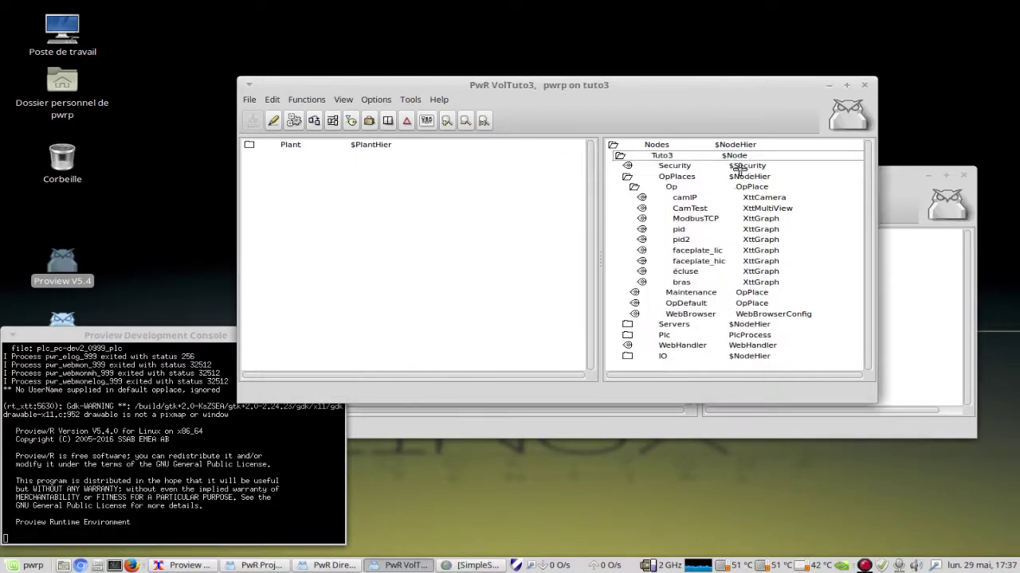
Step: Enter edit mode in the VolTuto3 configurator and open the attributes of the camIP camera object
click(273, 121)
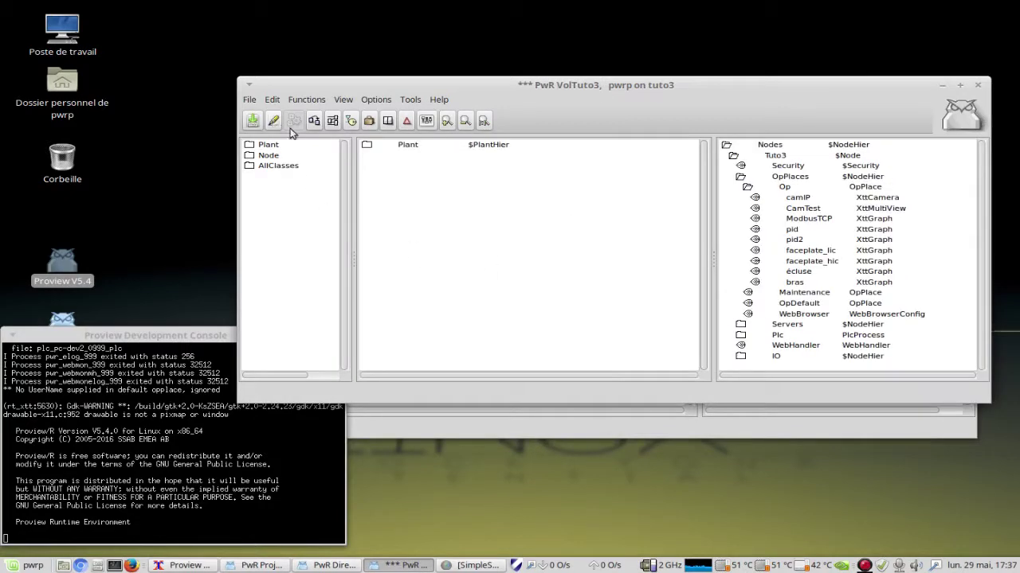
drag(527, 87, 531, 14)
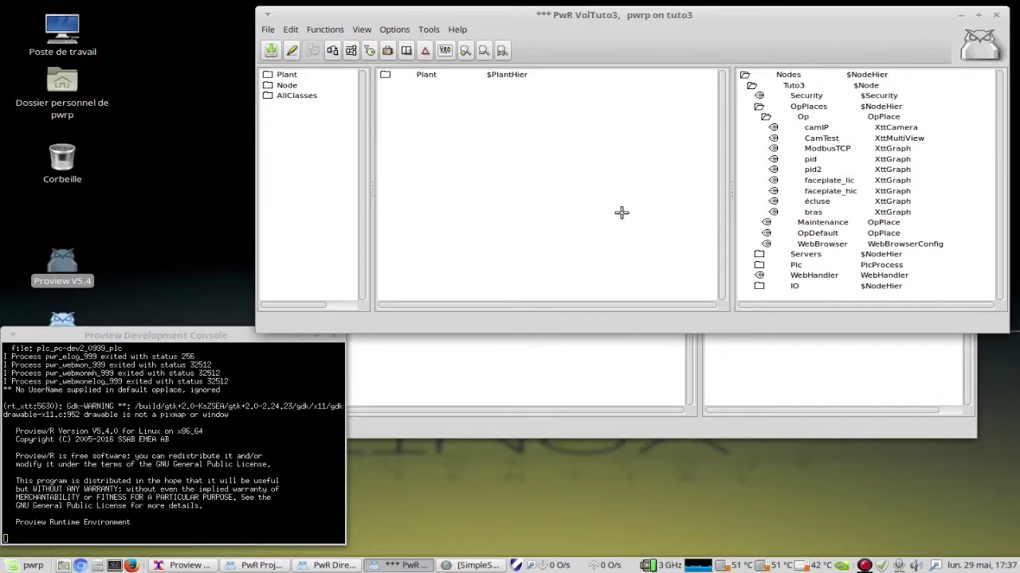
right_click(818, 129)
click(847, 118)
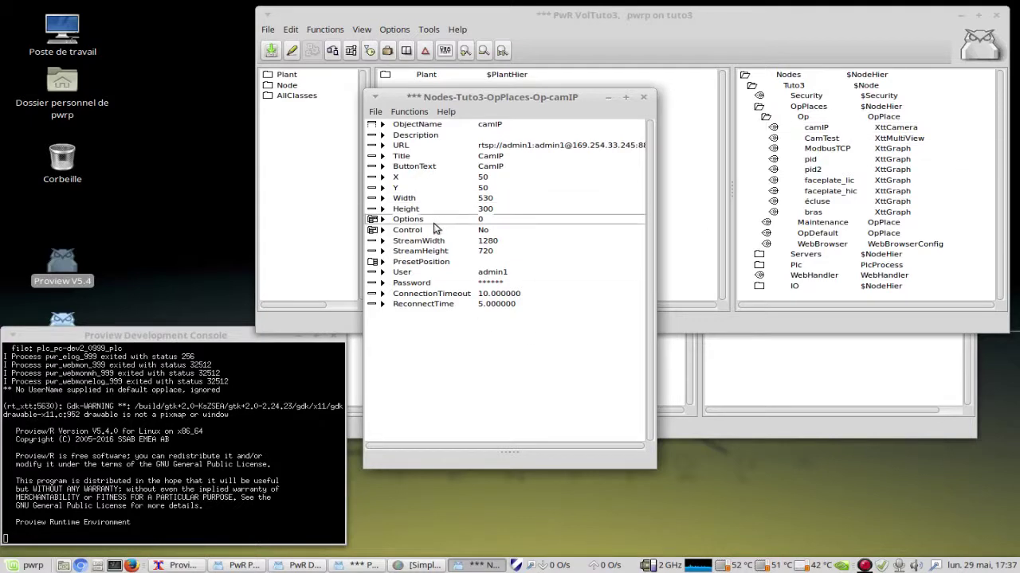
Step: Set the Control attribute of the camIP object to ONVIF
click(372, 230)
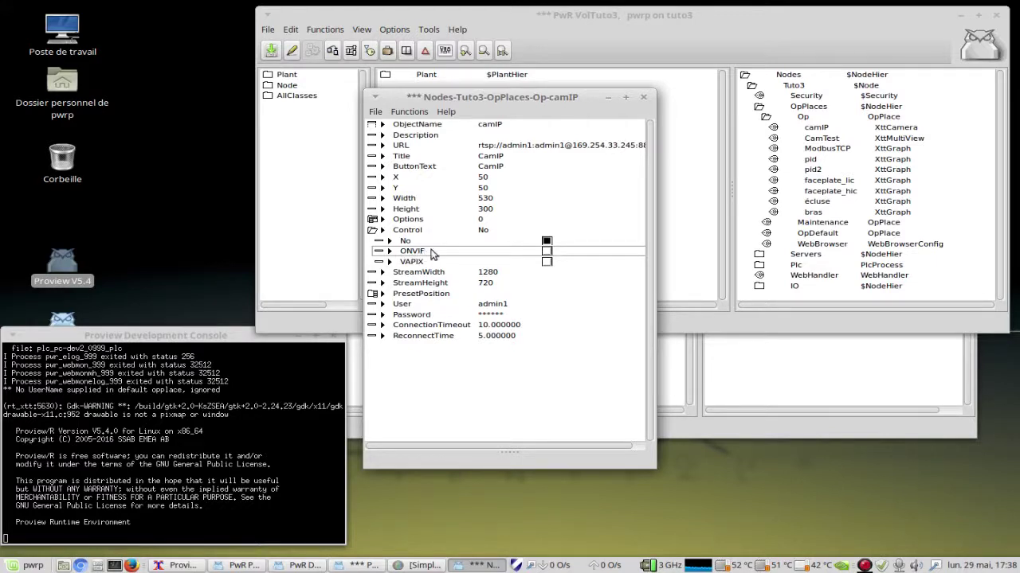
click(547, 251)
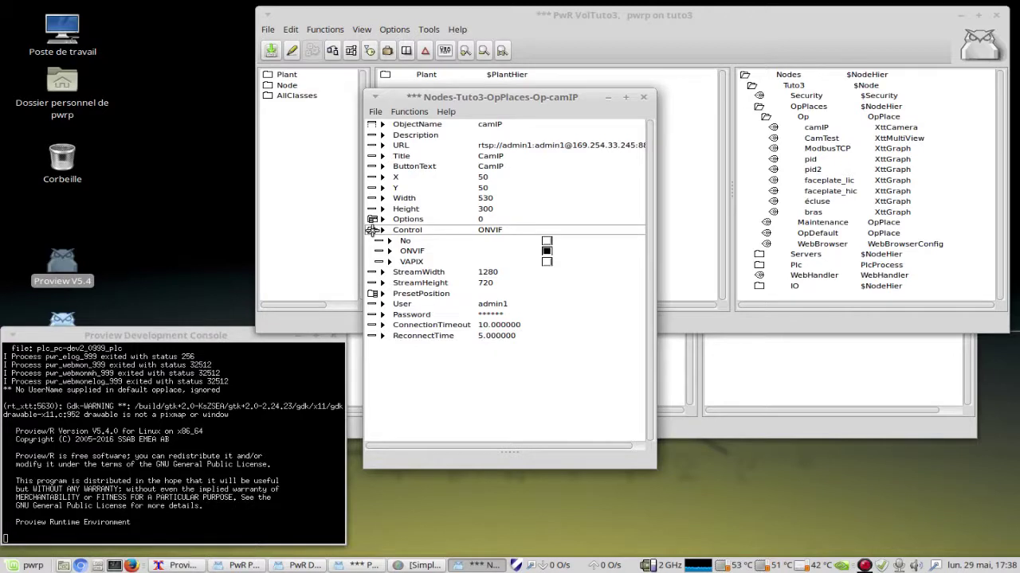
click(371, 230)
Step: Enable the CameraControlPanel option of the camIP object and close its attribute window
click(373, 220)
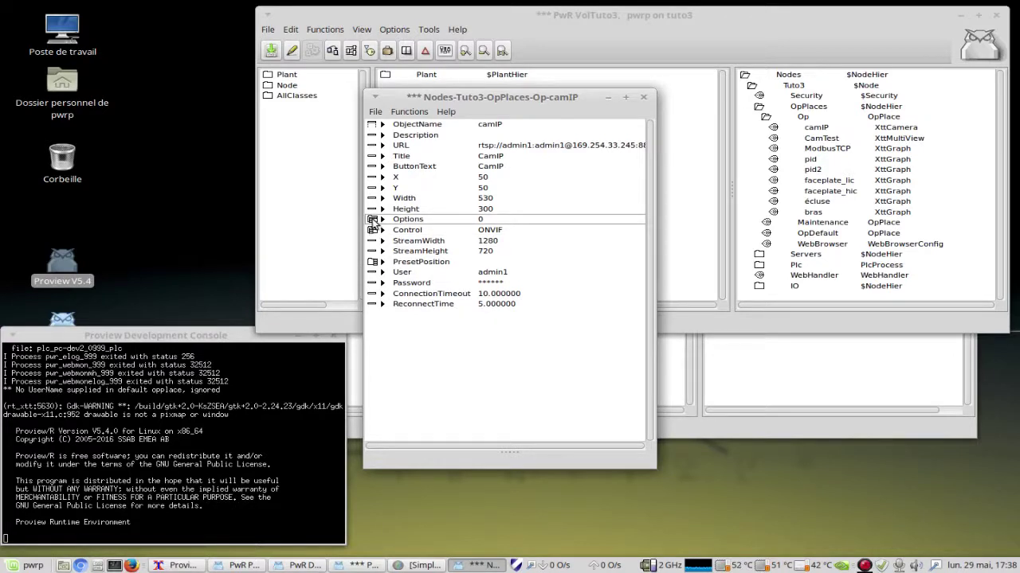
click(372, 220)
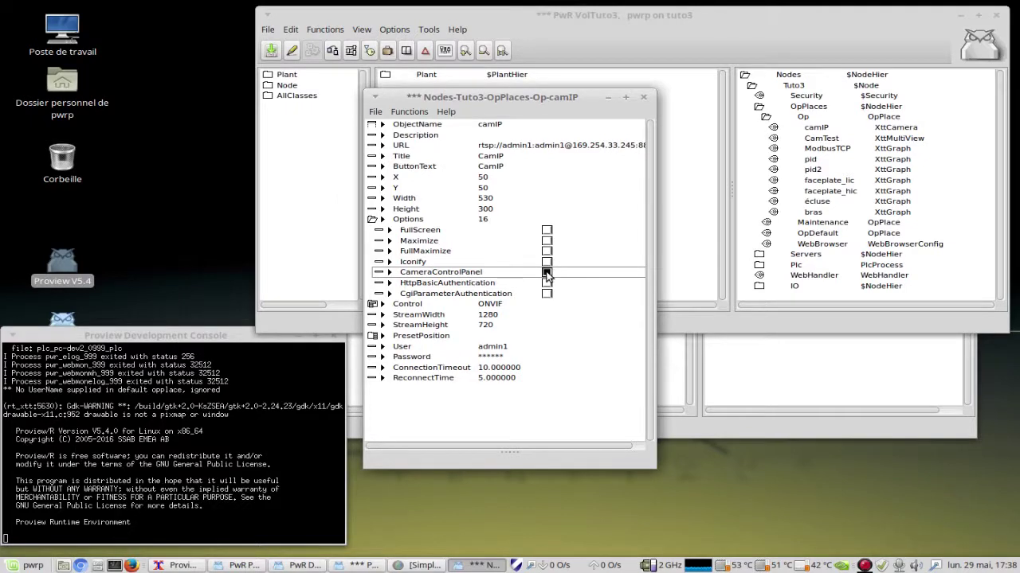
click(372, 220)
click(643, 98)
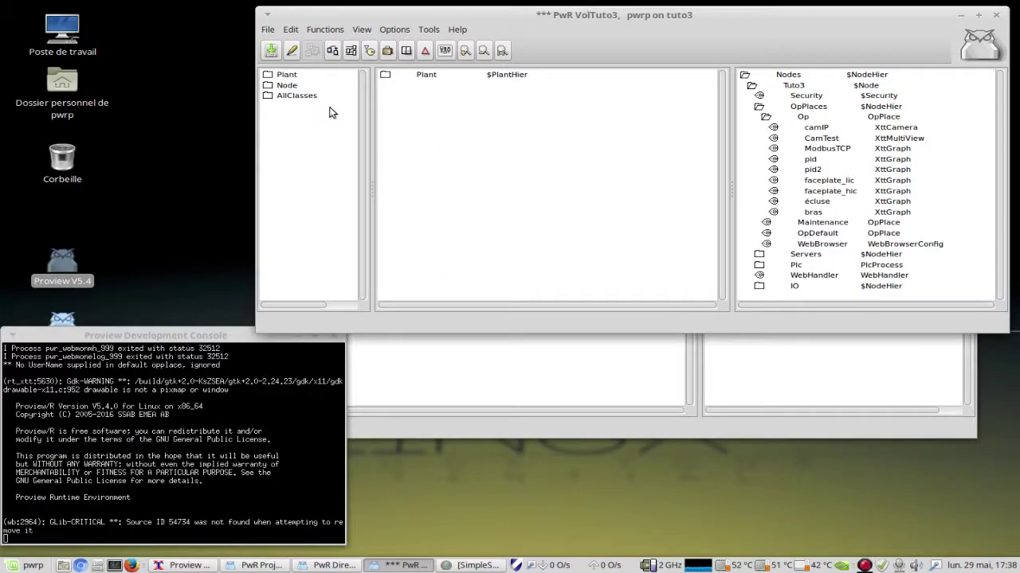
Step: Save the VolTuto3 configuration and build the pc-dev2 node
click(271, 51)
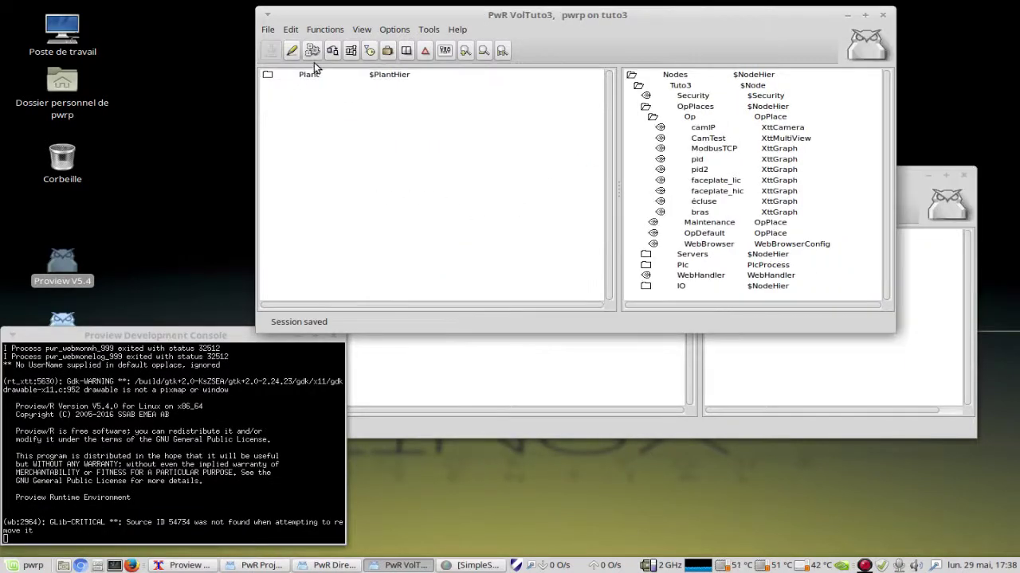
click(313, 51)
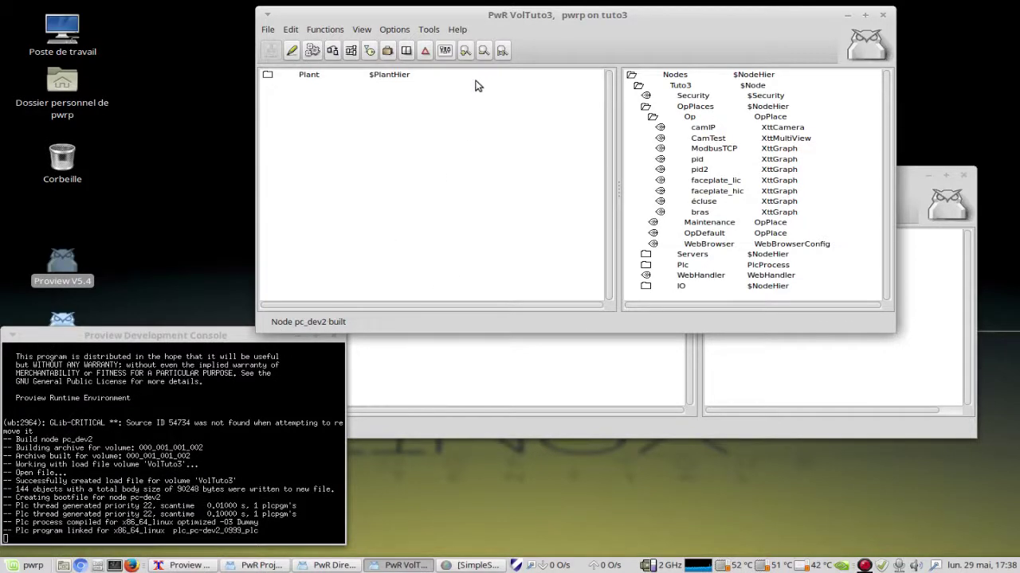
Step: Open the Runtime Monitor from the VolTuto3 configurator and start the pc-dev2 runtime
click(429, 29)
click(444, 44)
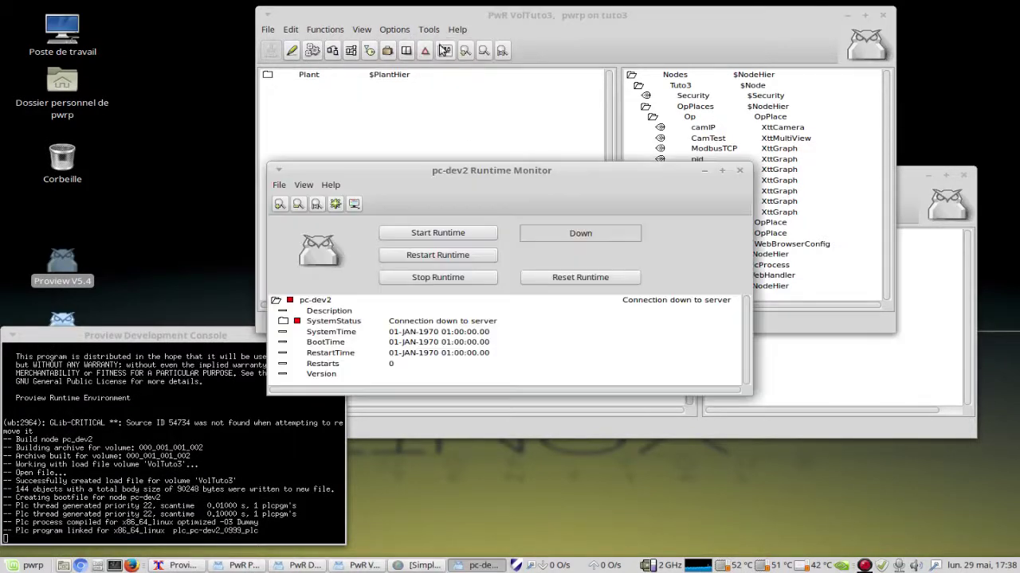
click(423, 232)
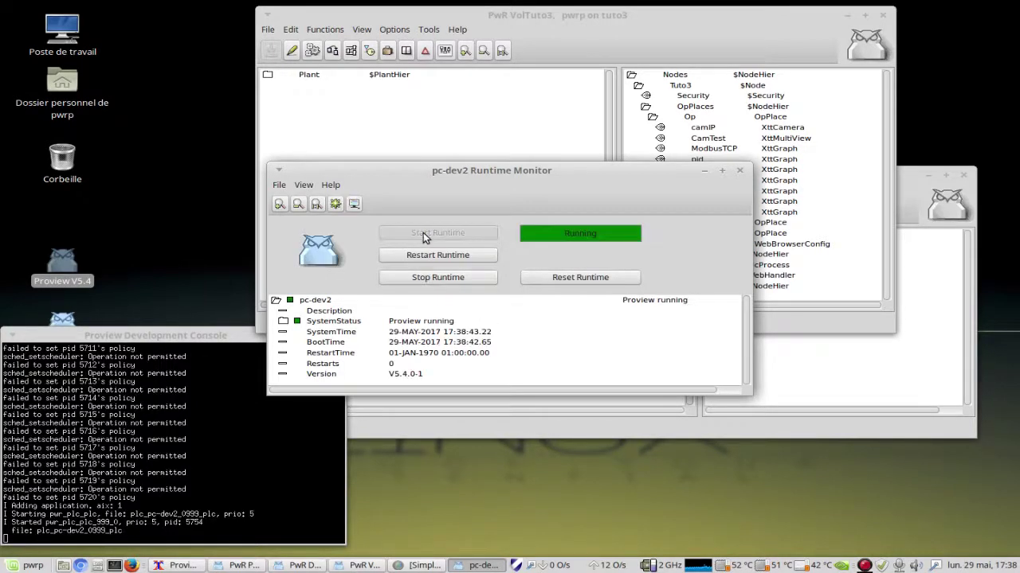
Step: Start the operator environment with operator place Nodes-Tuto3-OpPlaces-Op and open the Cam#1 camera view from the pid2 graph
click(355, 205)
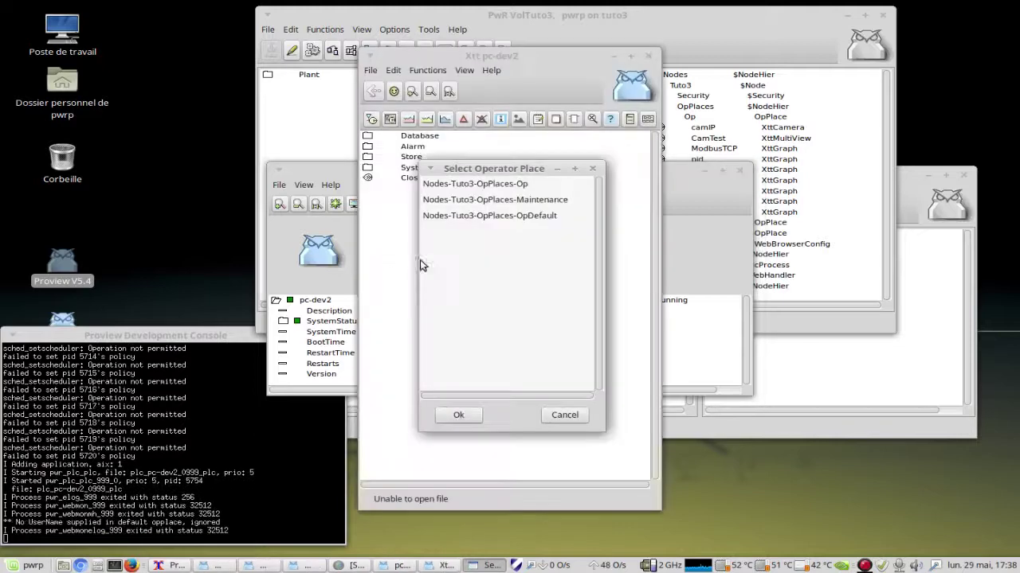
click(493, 185)
click(459, 416)
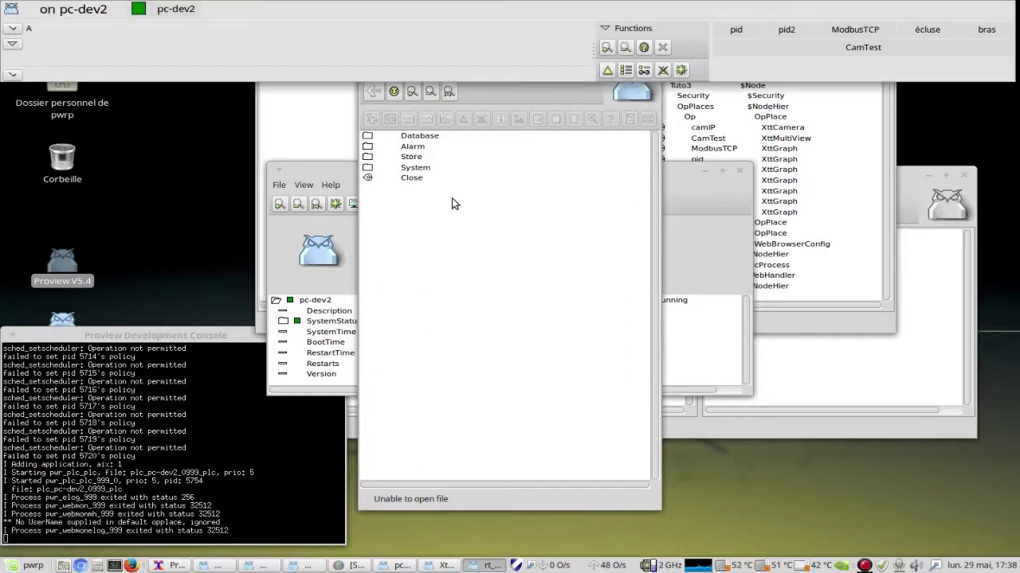
click(786, 30)
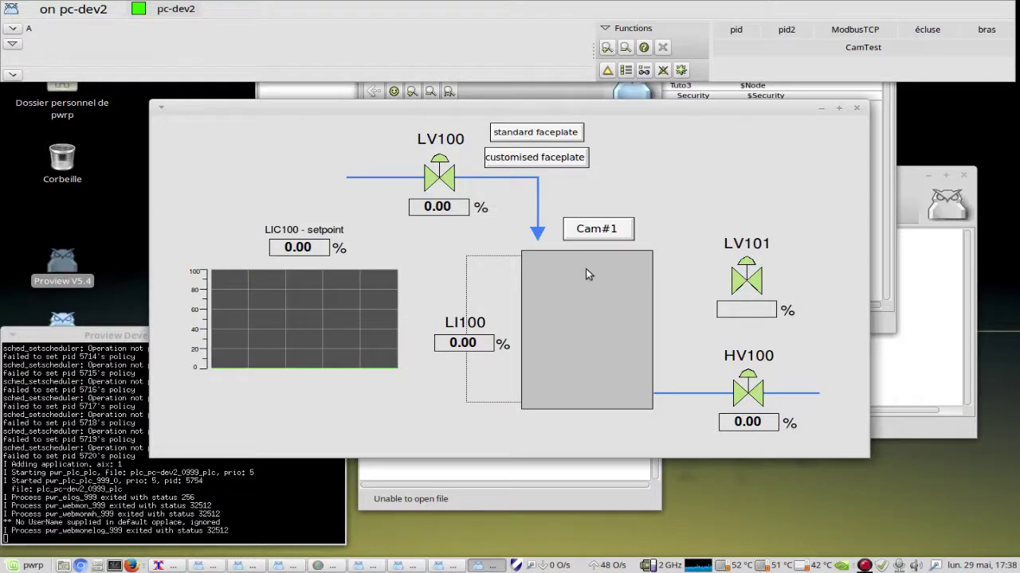
click(608, 229)
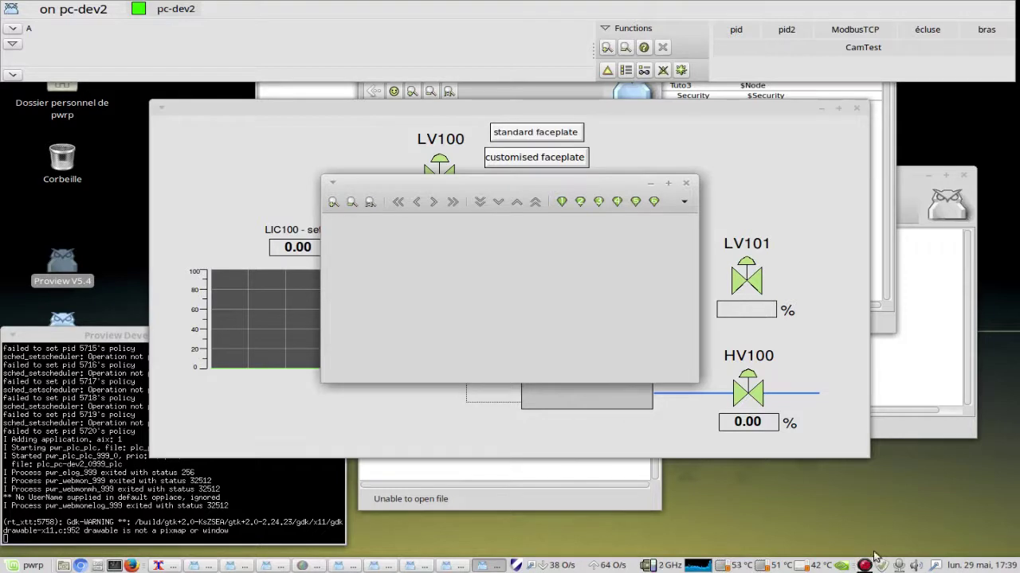
Step: Close the camera view and the pid2 graph, and stop the runtime environment on pc-dev2
click(687, 186)
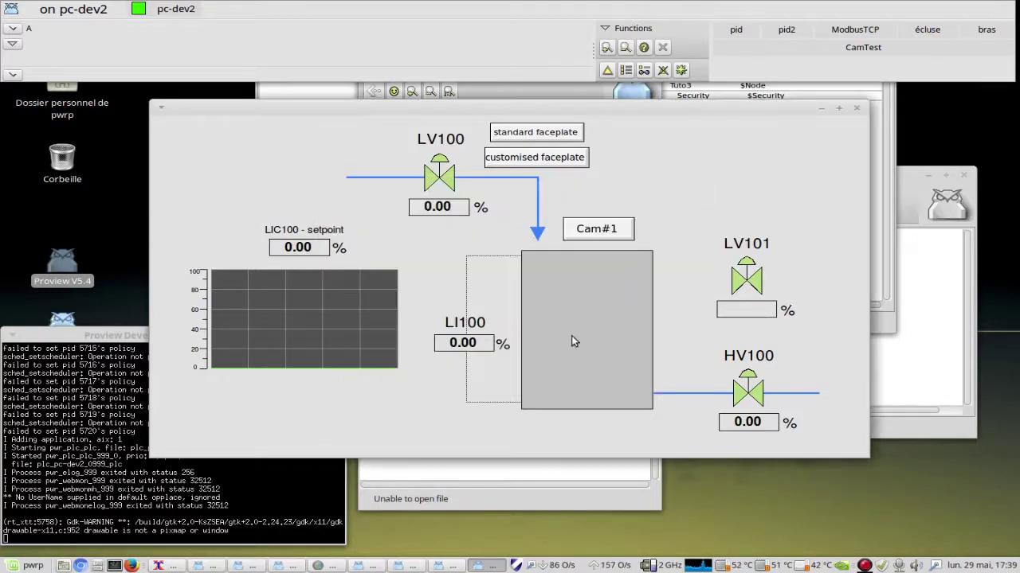
click(856, 108)
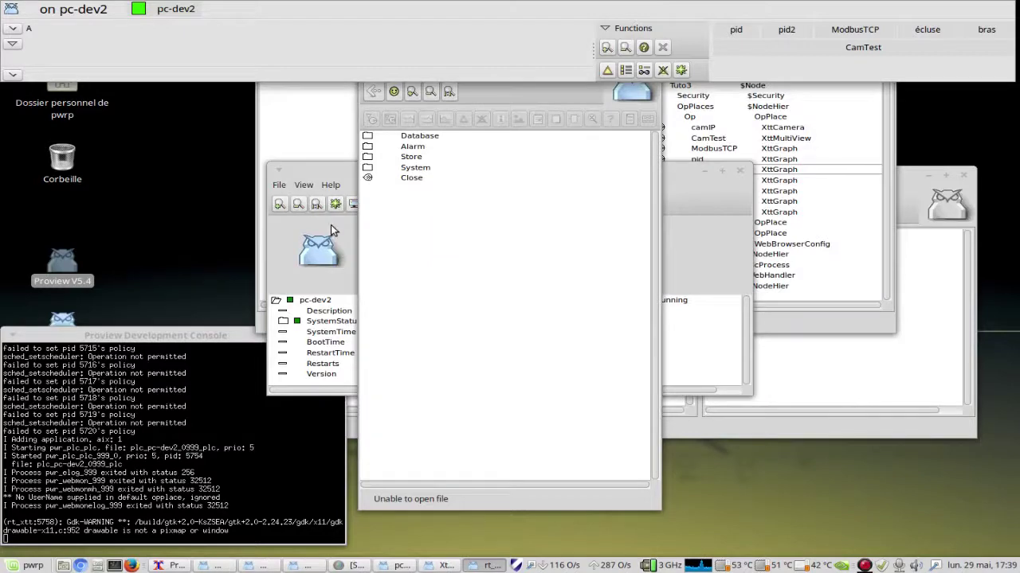
click(289, 275)
click(410, 279)
click(427, 341)
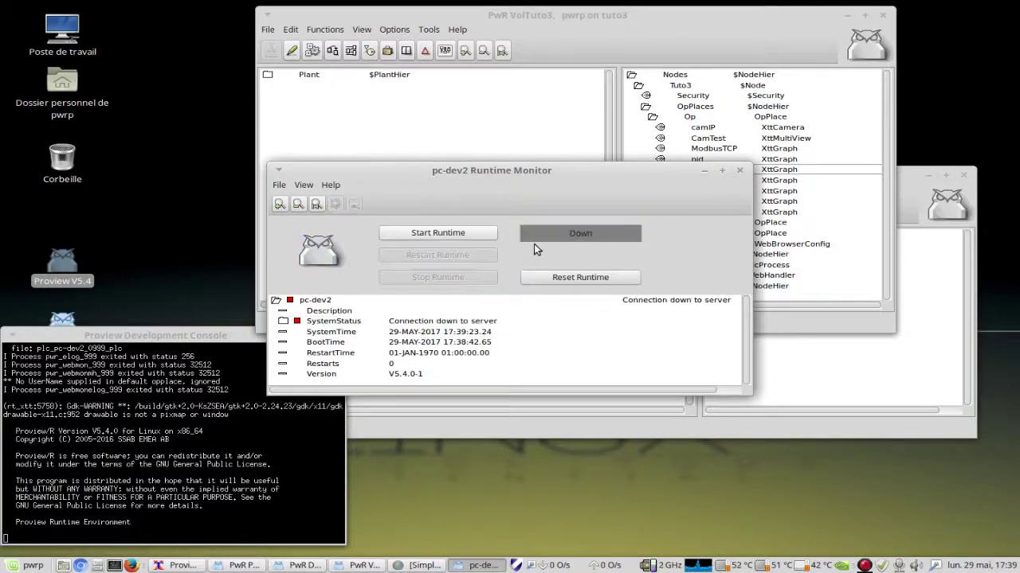
Step: Reset the pc-dev2 runtime environment and start the runtime again
click(563, 279)
click(428, 334)
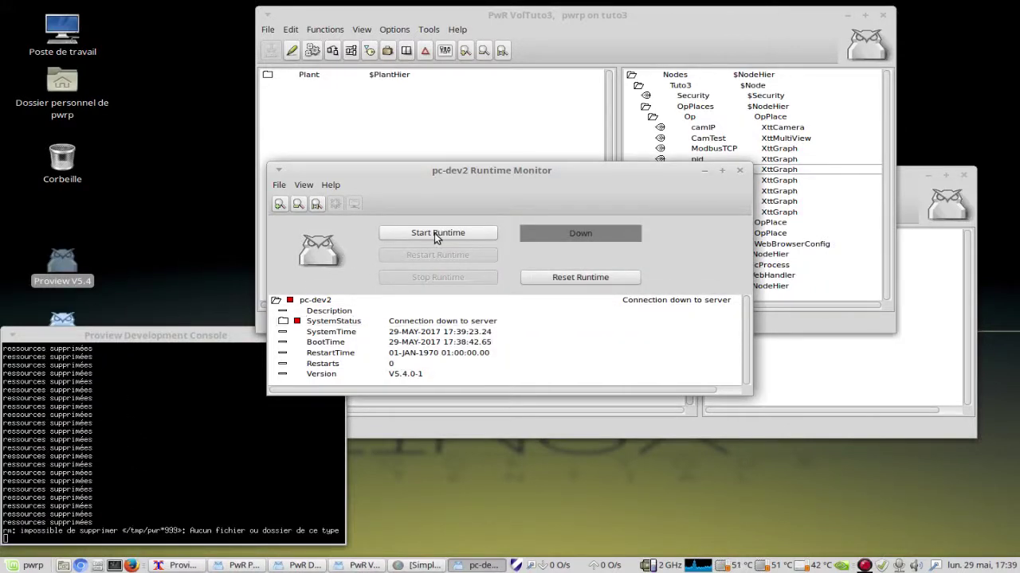
click(434, 233)
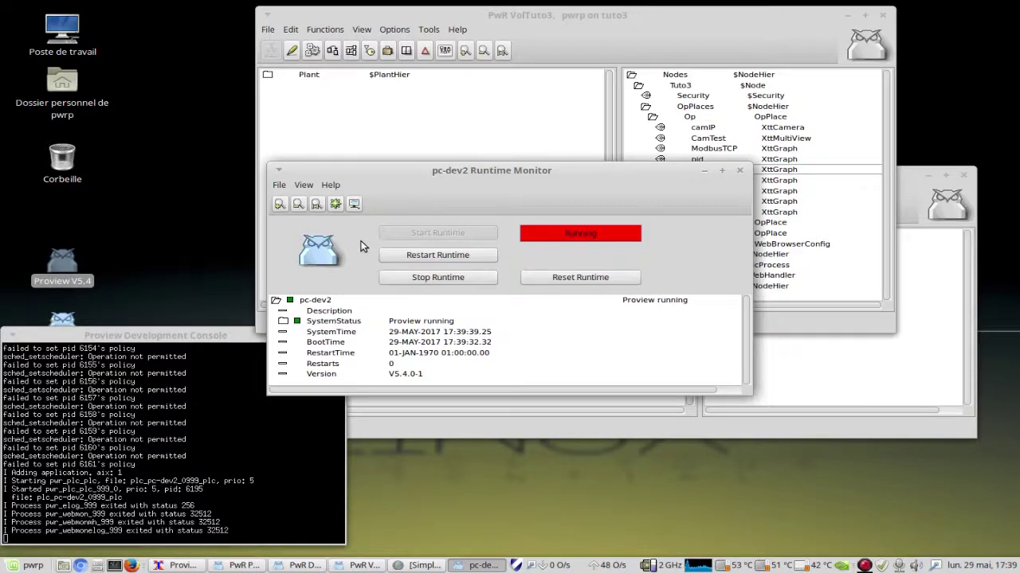
Step: Launch the operator environment for Nodes-Tuto3-OpPlaces-Op and display the live Cam#1 view with its control panel from the pid2 graph
click(355, 205)
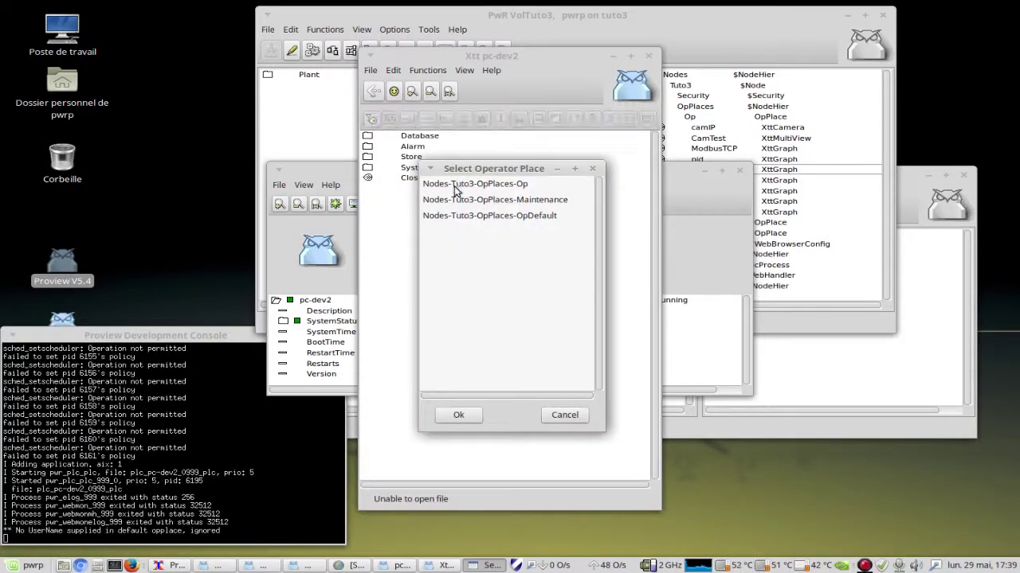
click(462, 415)
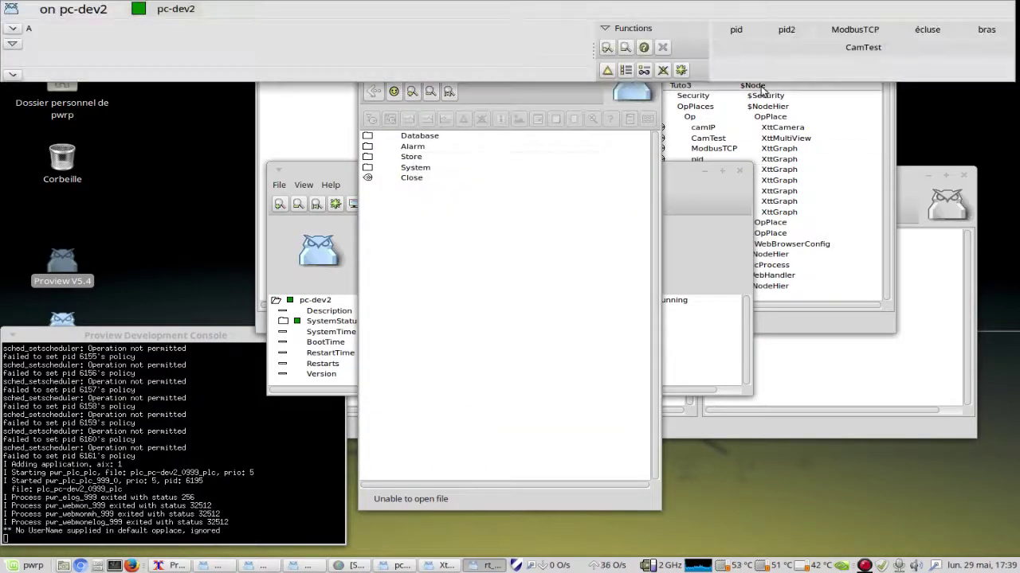
click(787, 30)
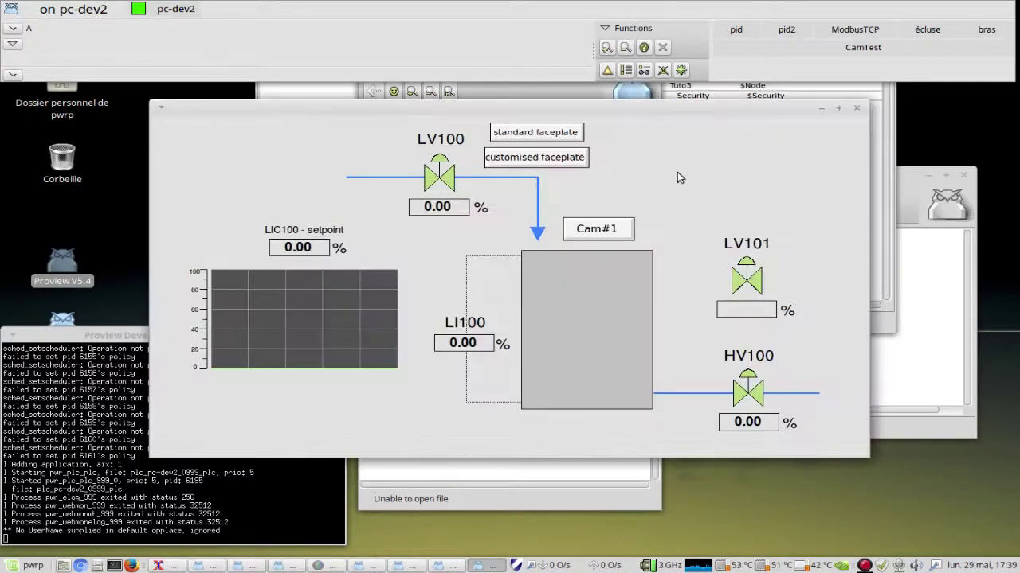
click(594, 229)
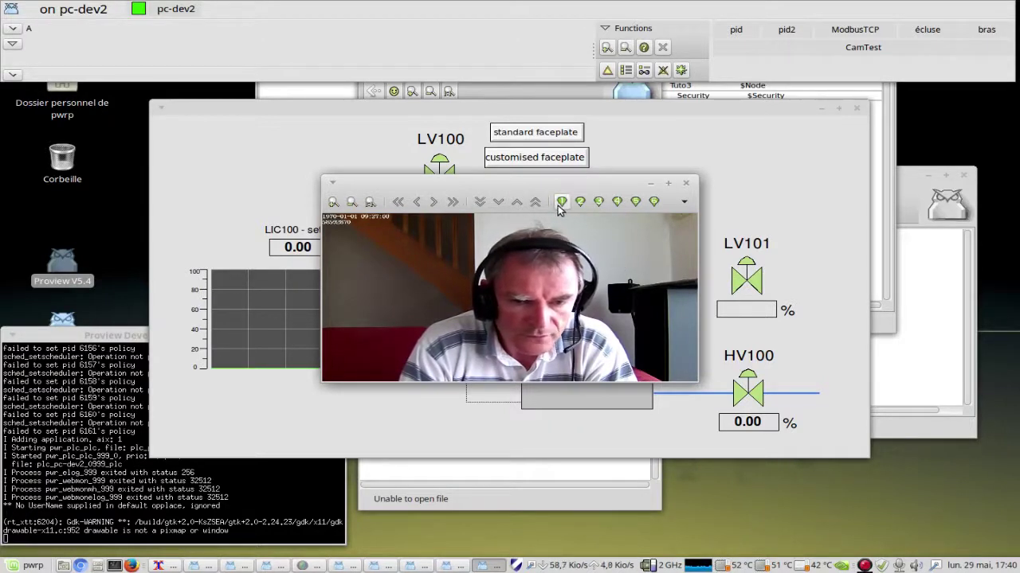
Step: Examine the additional preset position controls in the camera view's control panel
click(683, 202)
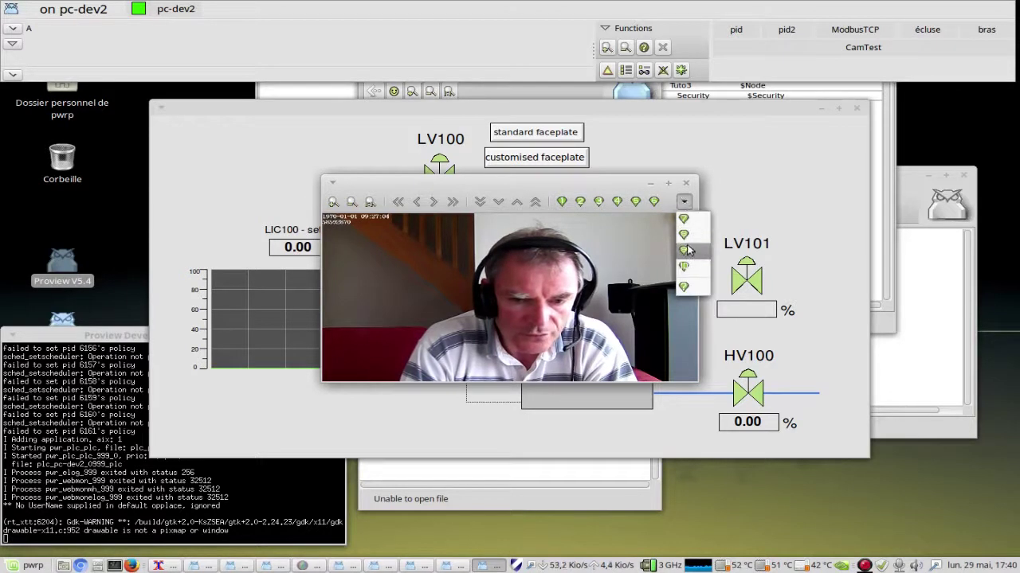
click(683, 202)
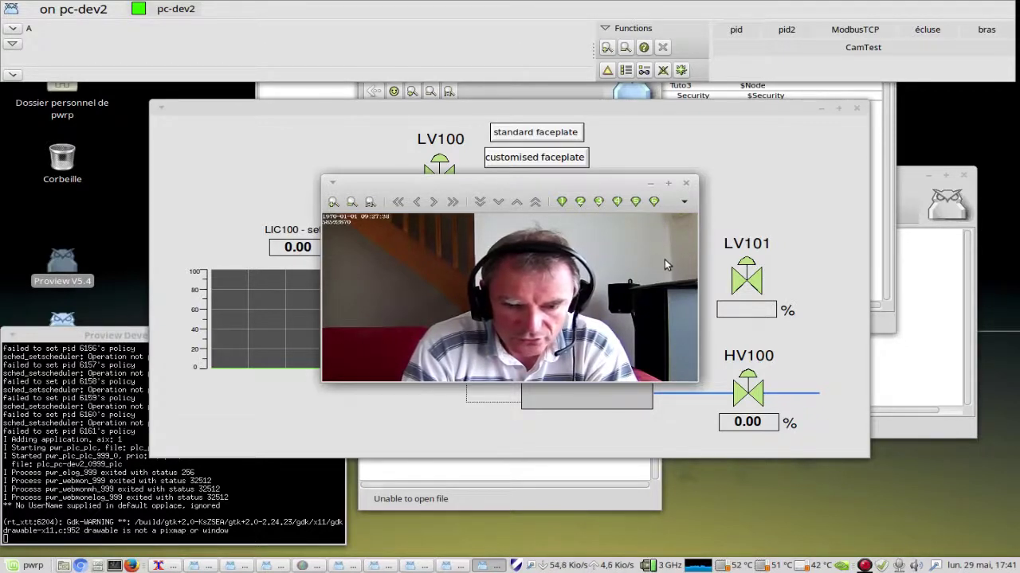
Step: Close the live camera view and pid2 graph windows, and stop the pc-dev2 runtime environment
click(687, 185)
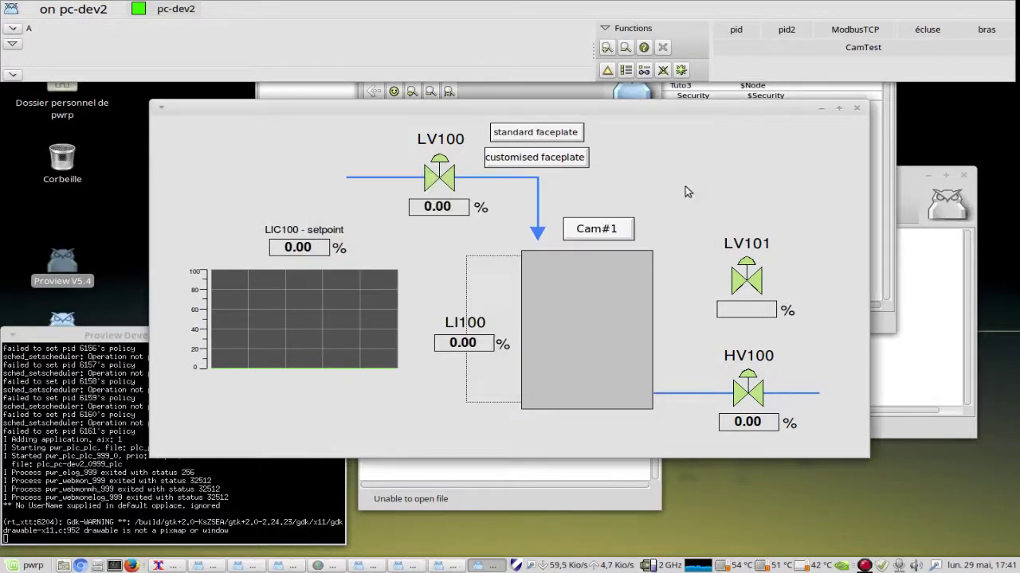
click(857, 111)
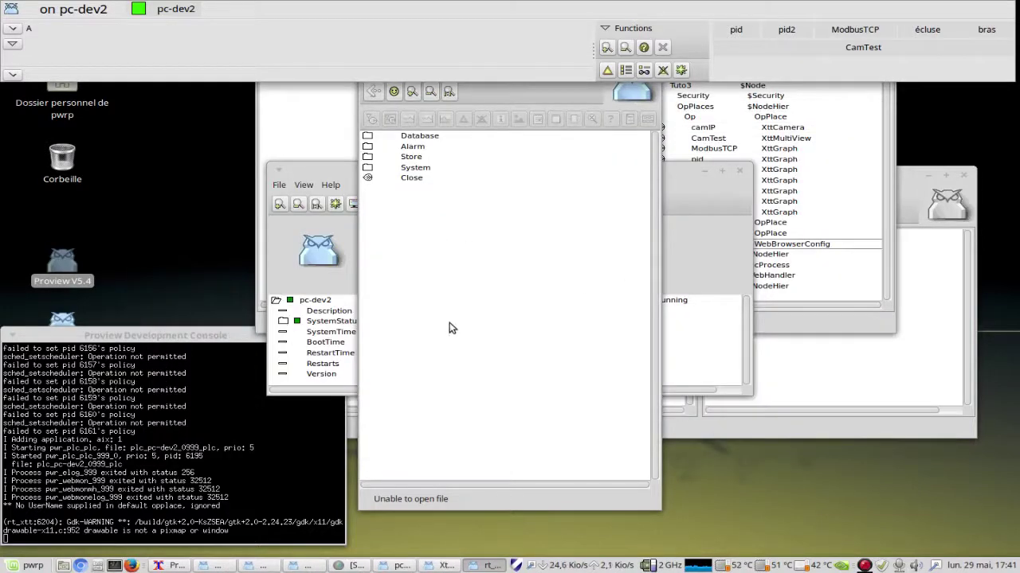
click(318, 326)
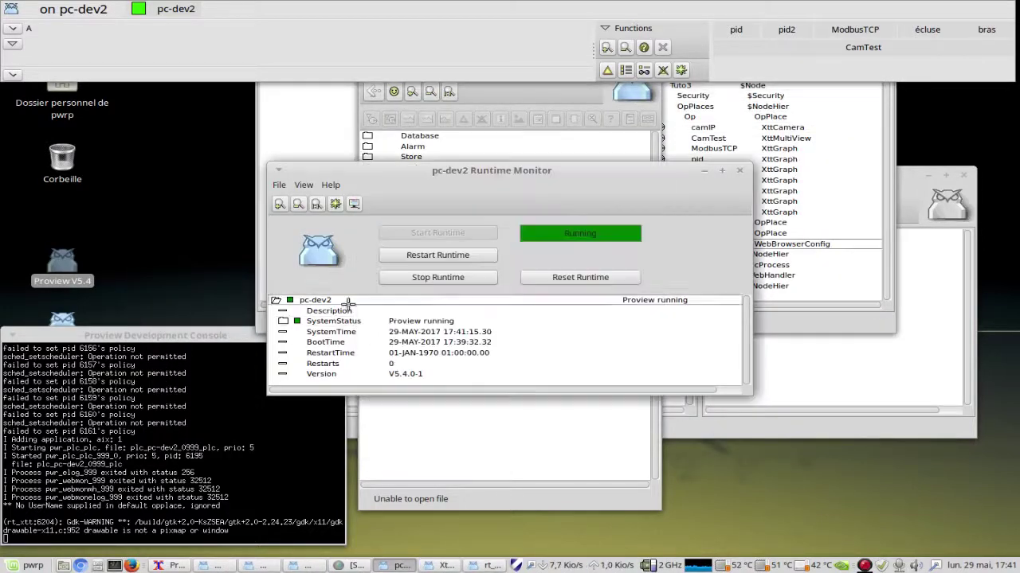
click(441, 279)
click(432, 335)
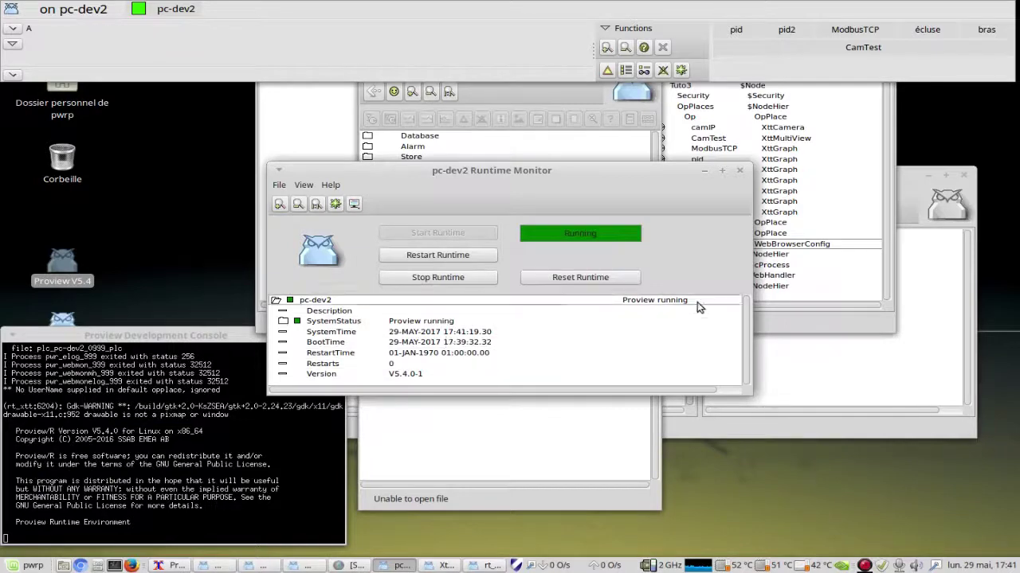
Step: Reset the pc-dev2 runtime environment and close the Runtime Monitor
click(570, 276)
click(432, 336)
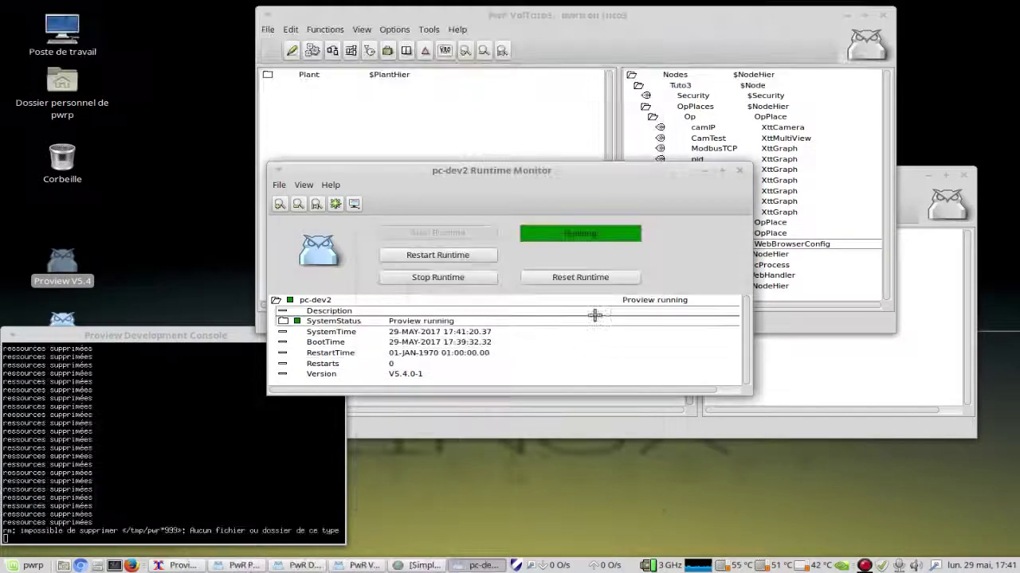
click(740, 173)
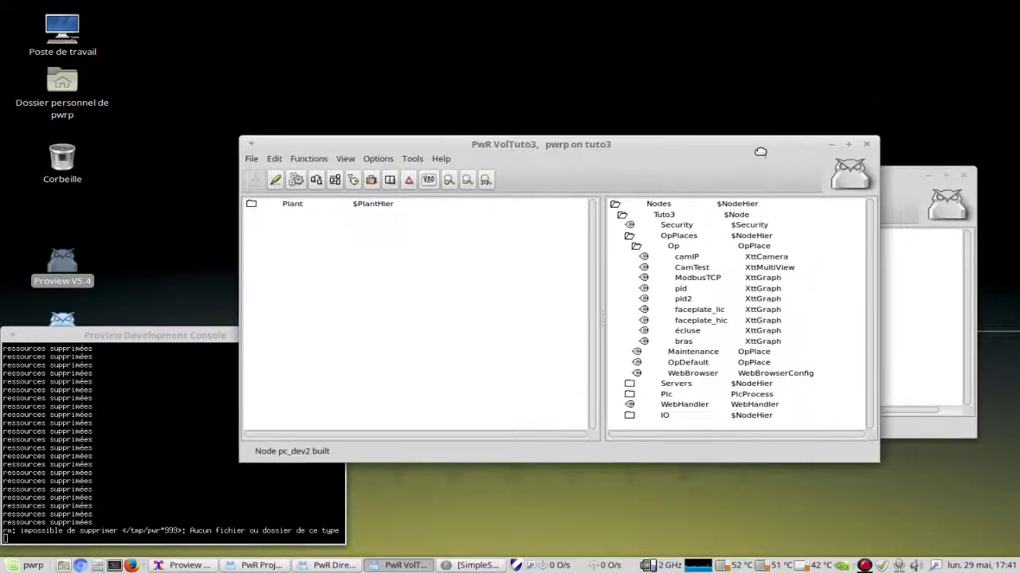